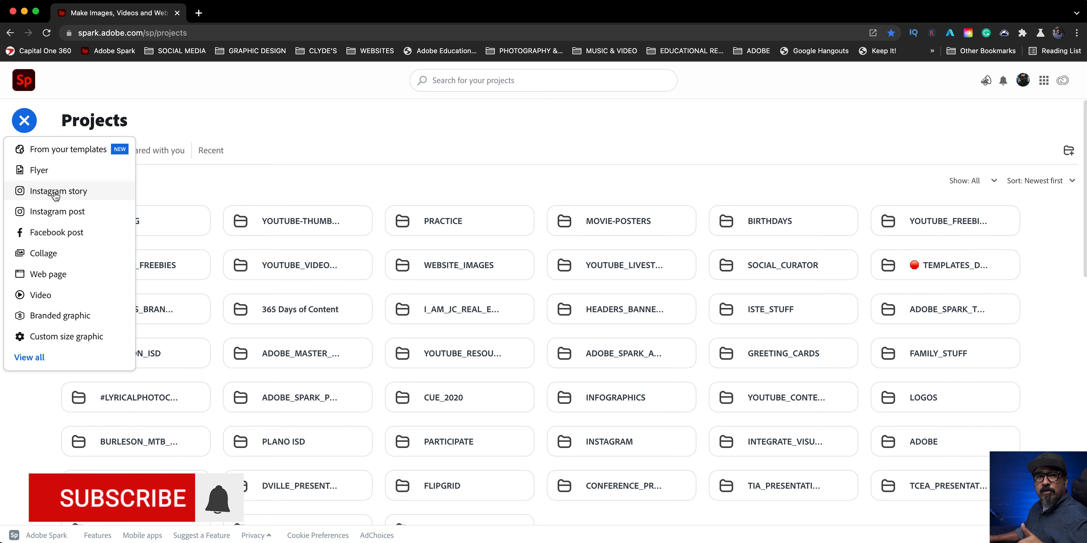
Create a blank Instagram story and dismiss the suggested templates
click(57, 194)
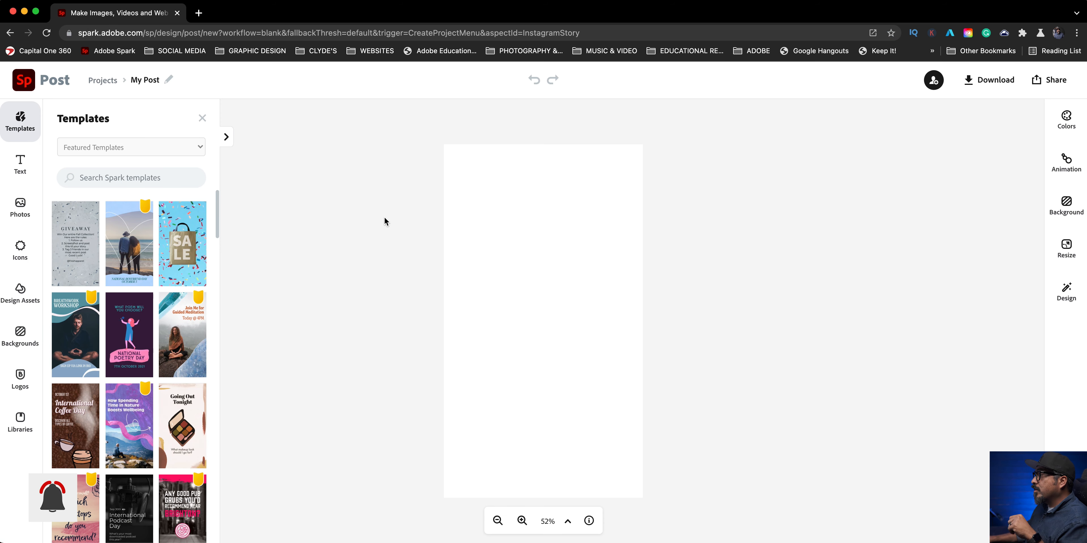
click(203, 118)
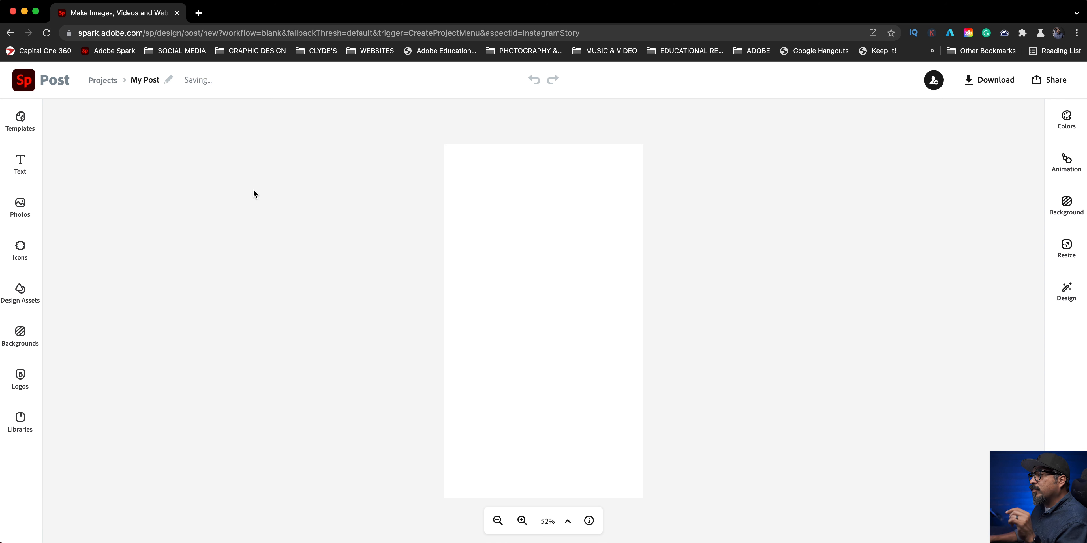
Look through the pattern groups in the Geometric category of backgrounds
click(23, 333)
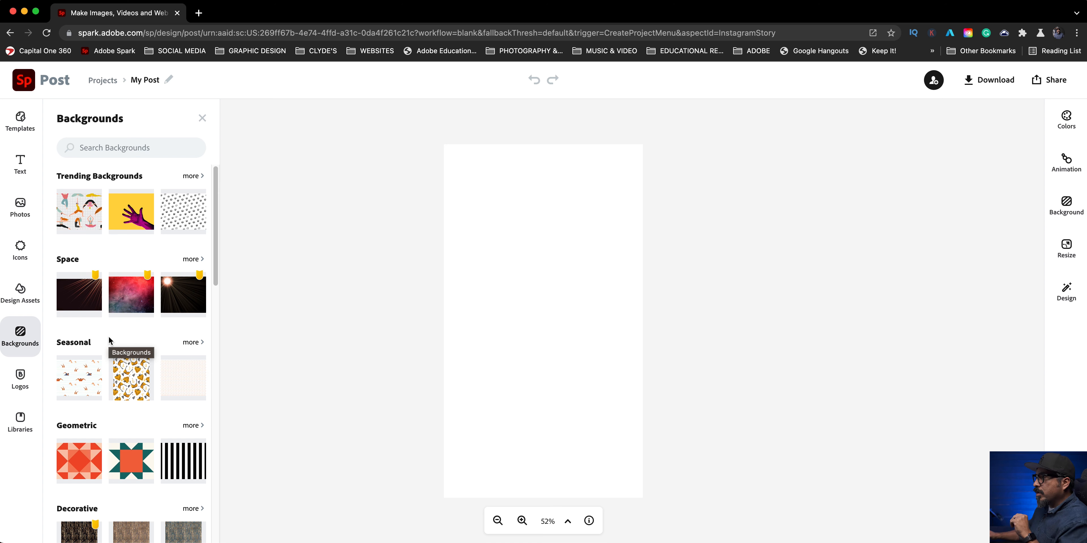
scroll(146, 434, down, 1)
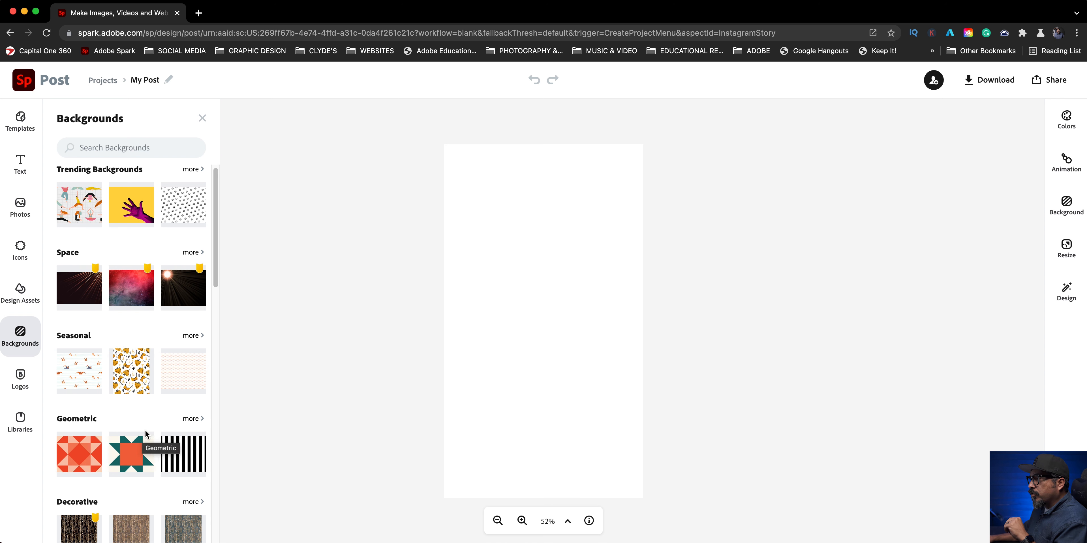
click(191, 418)
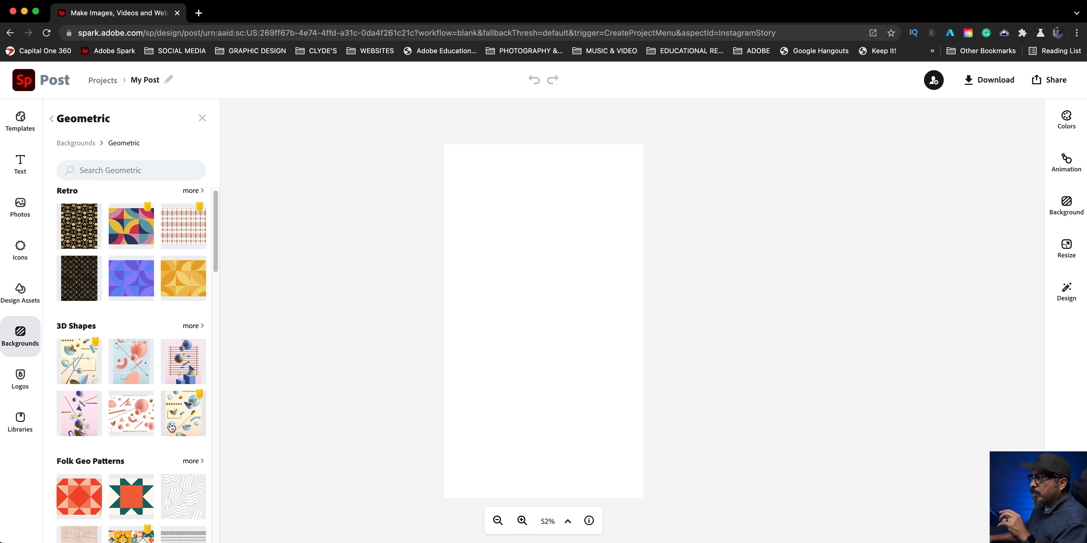
scroll(171, 427, down, 4)
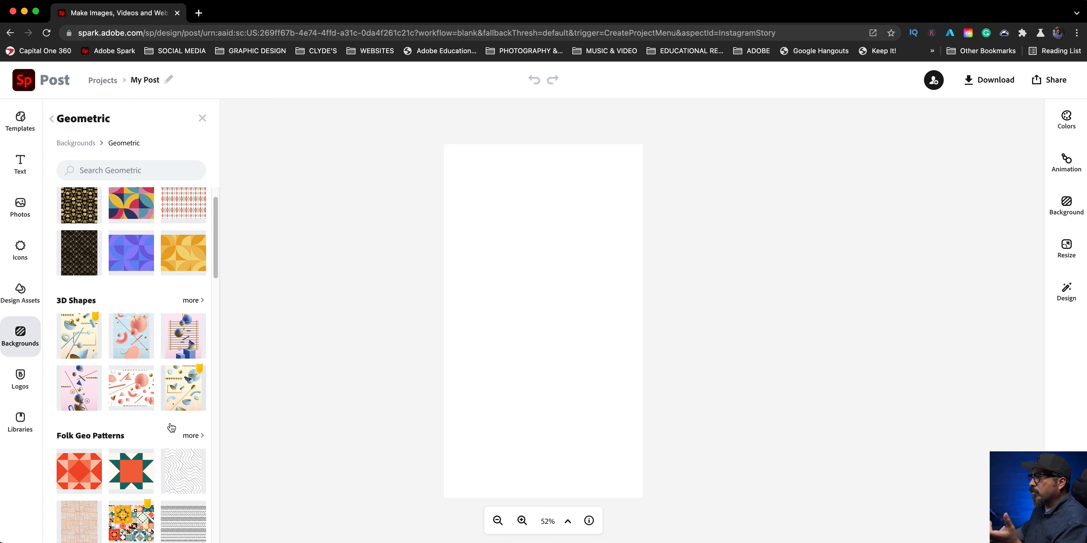
scroll(170, 427, down, 5)
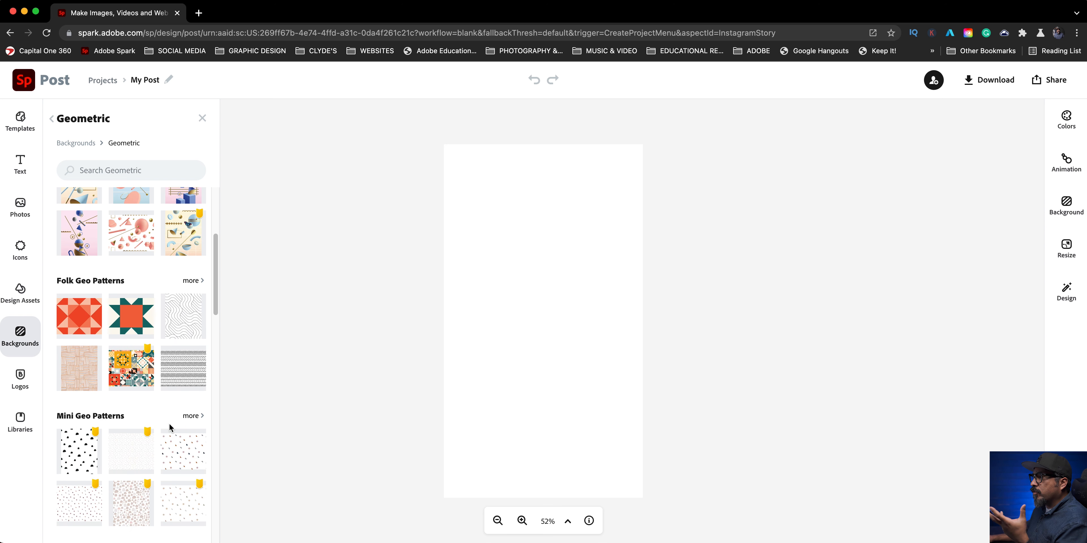
scroll(169, 426, down, 1)
scroll(170, 429, down, 6)
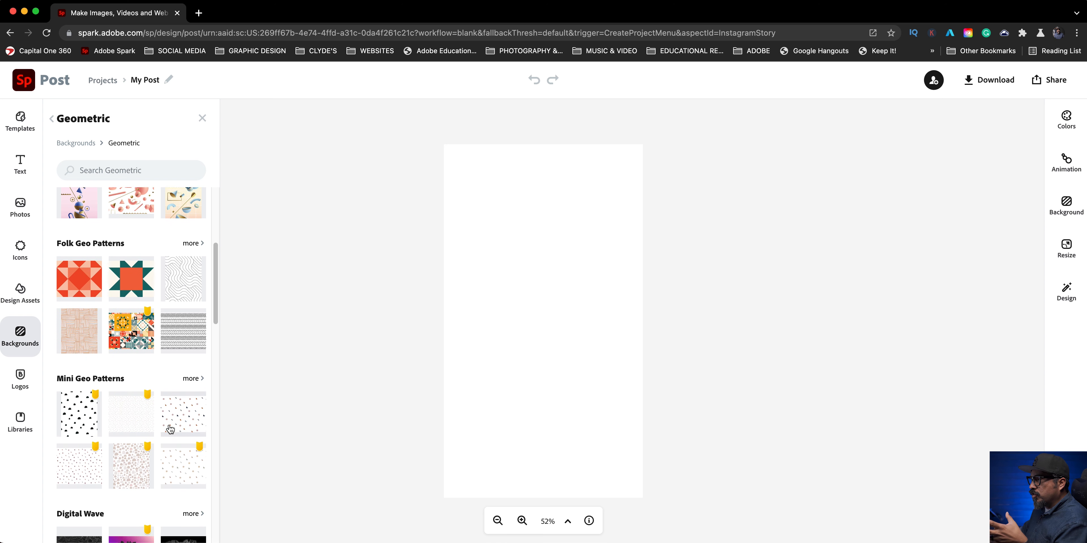
scroll(170, 428, up, 10)
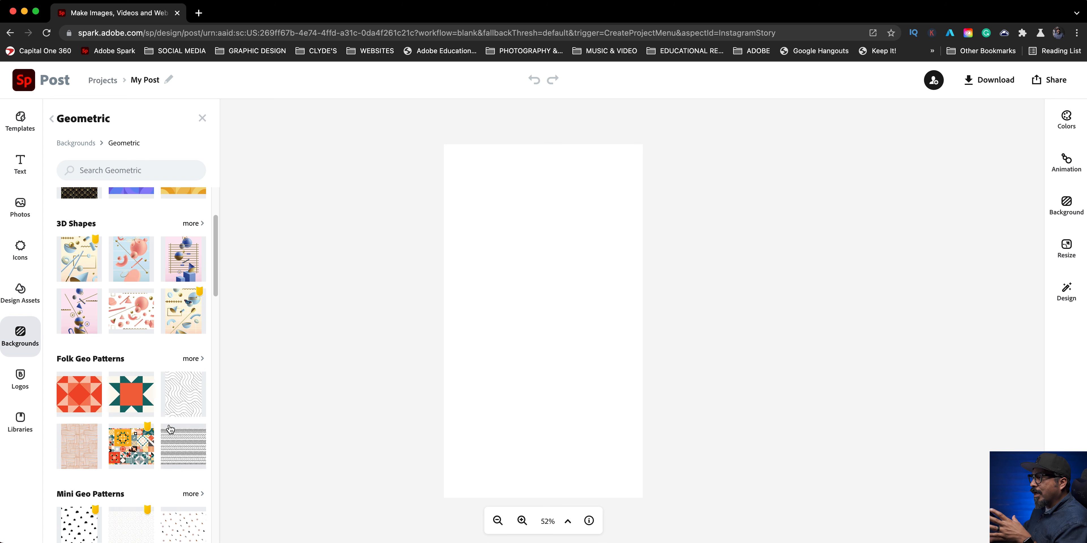
scroll(173, 424, down, 5)
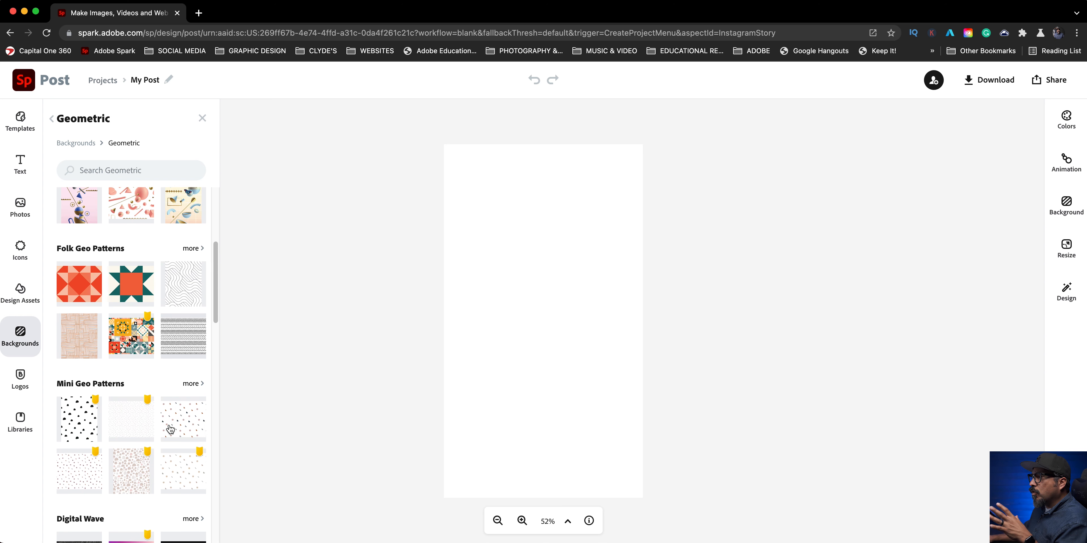
Add the grey winding-line pattern from the Woven Patterns collection under Folk Geo Patterns to the page
click(198, 250)
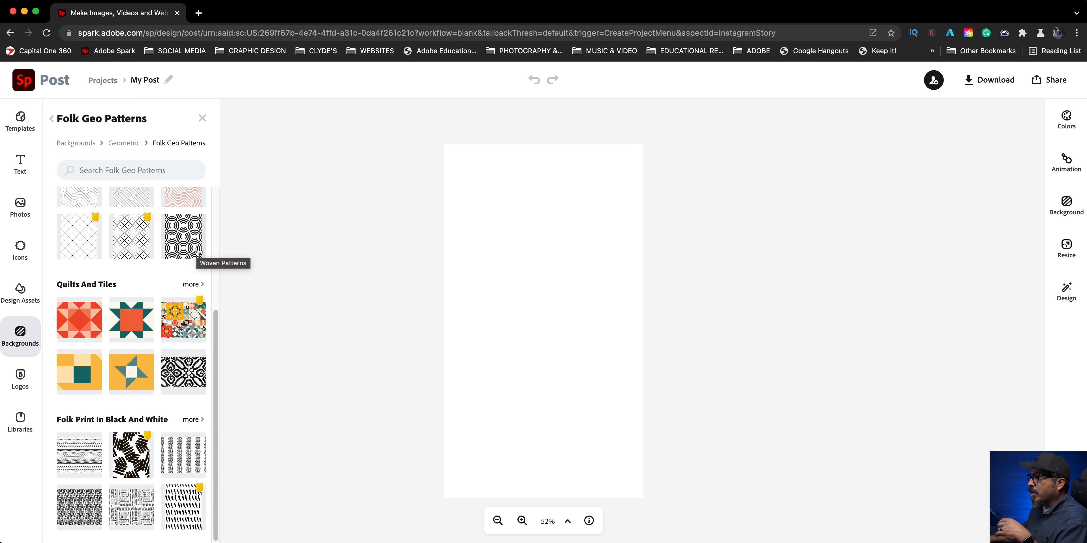
scroll(191, 258, up, 3)
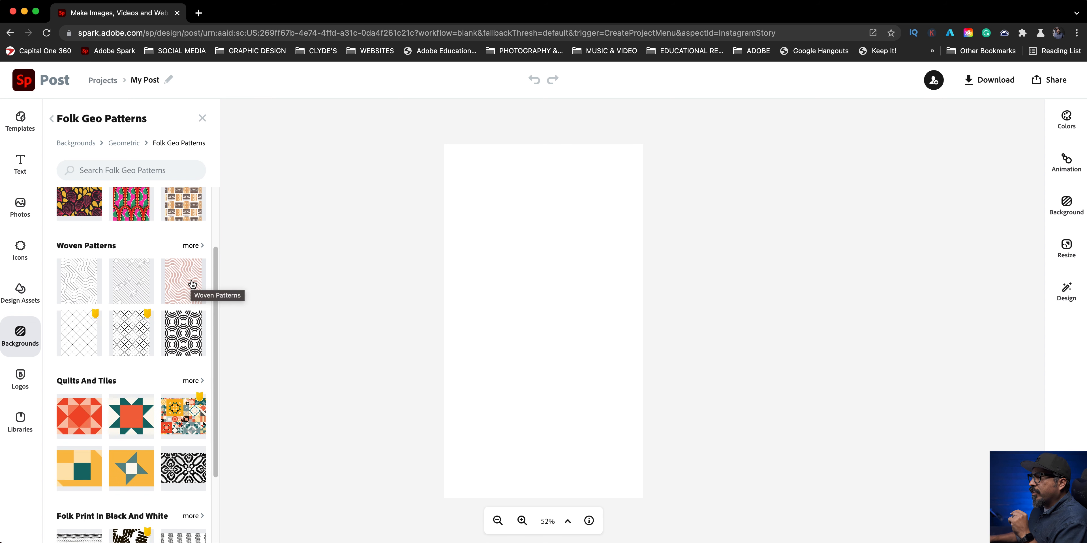
click(191, 245)
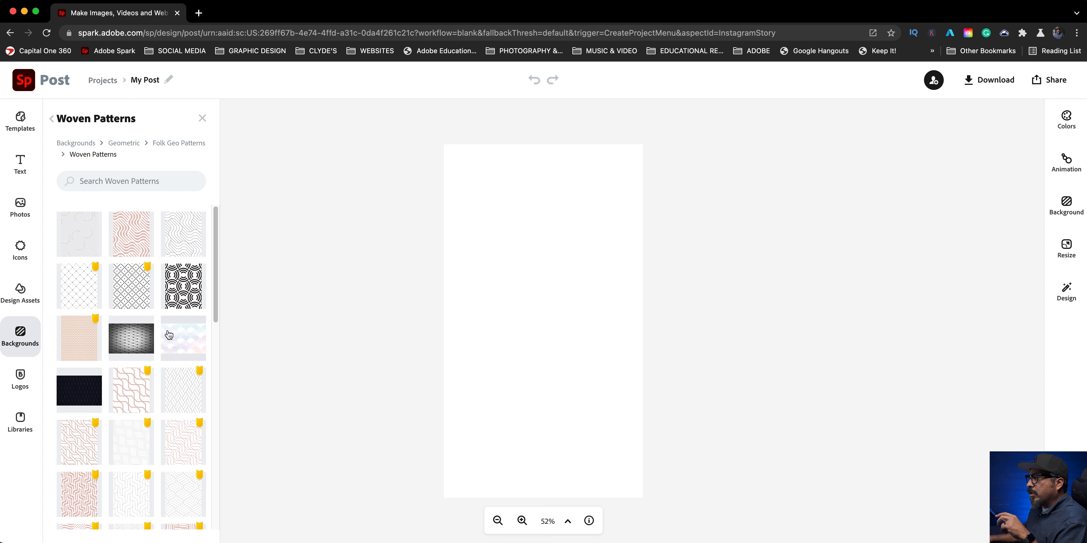
scroll(168, 334, down, 3)
scroll(169, 334, down, 4)
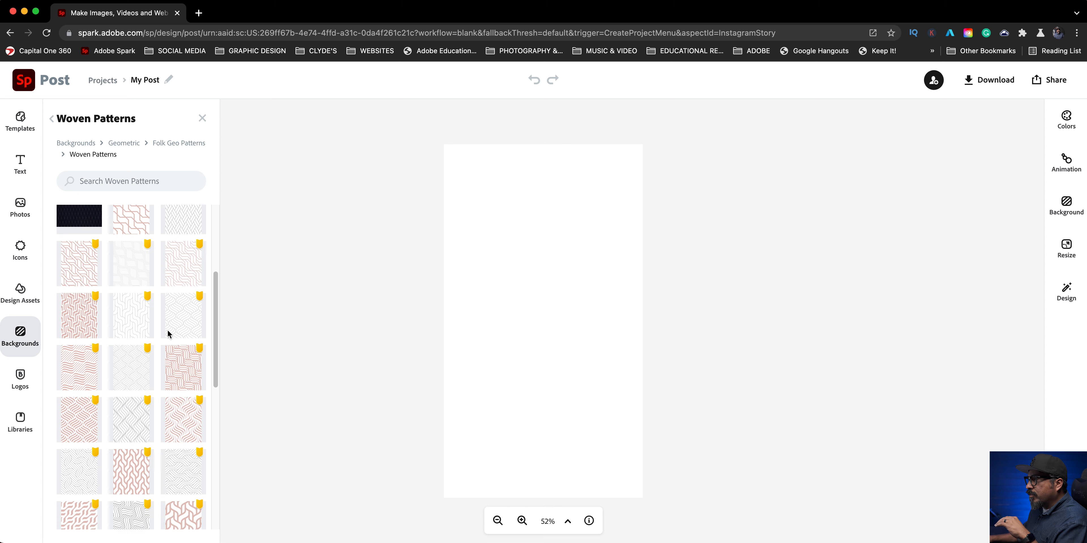
scroll(169, 334, down, 5)
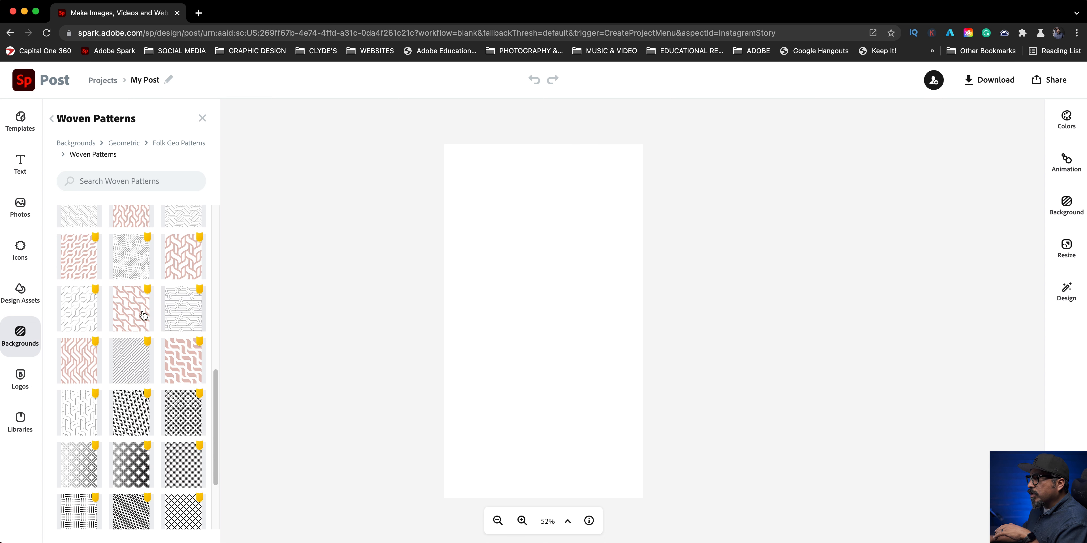
click(177, 313)
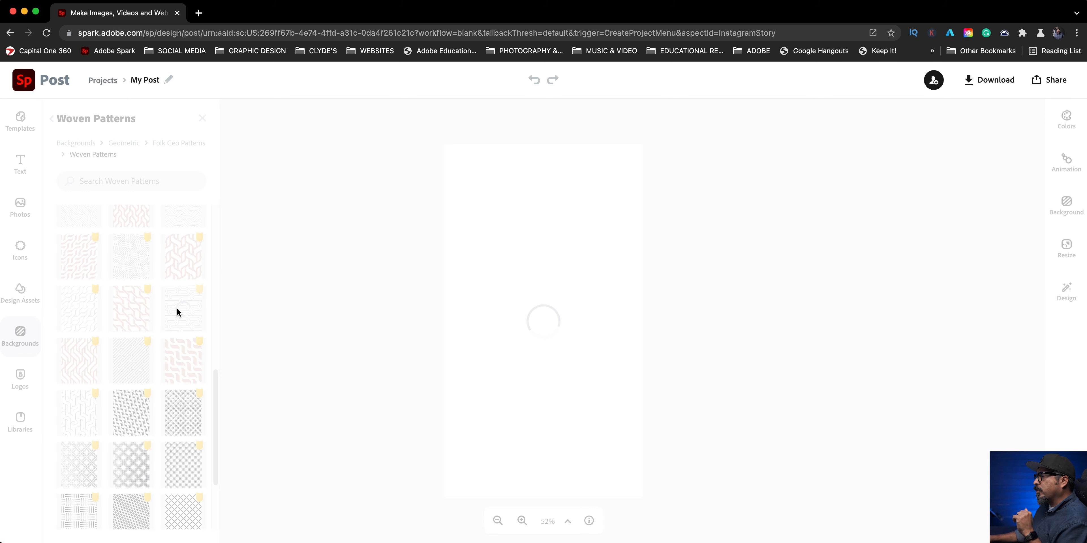
Enlarge the pattern image until it covers the whole page and set its opacity to 5
mouse_move(594, 259)
mouse_down()
mouse_move(679, 126)
mouse_move(693, 133)
mouse_up()
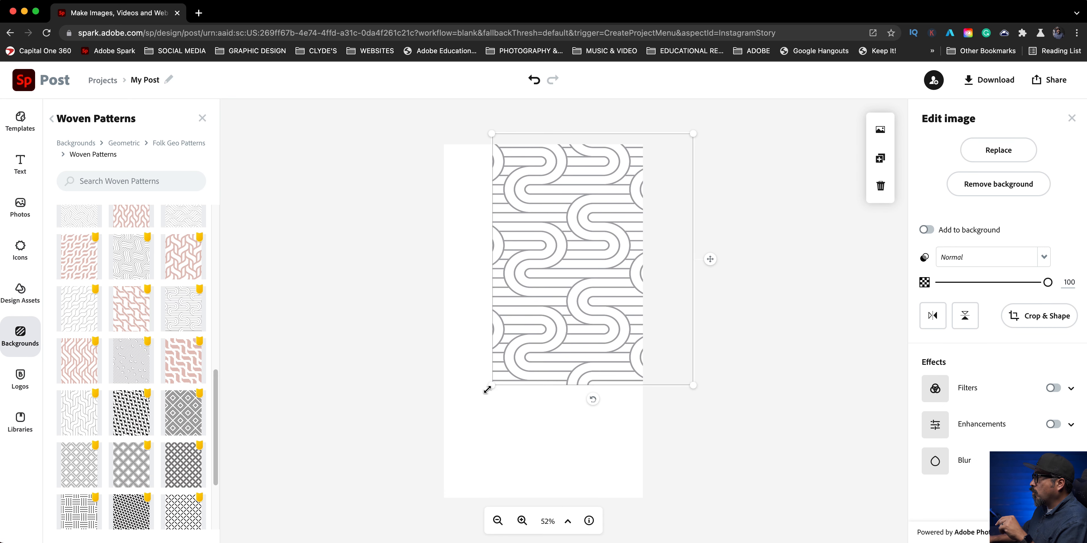
drag(482, 395, 393, 500)
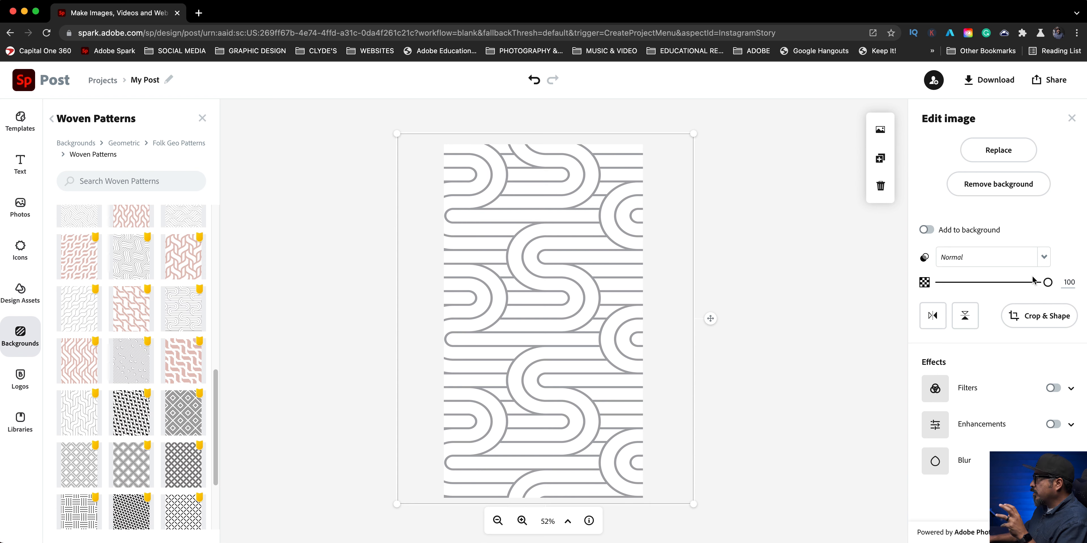
drag(1042, 285, 943, 287)
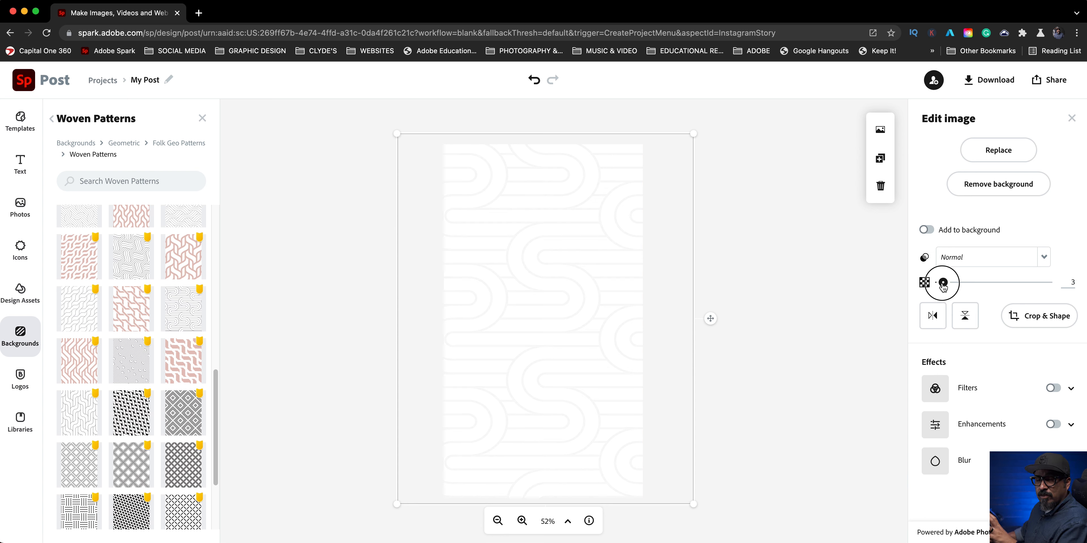
mouse_move(943, 287)
mouse_down()
mouse_move(1080, 278)
mouse_move(946, 290)
mouse_up()
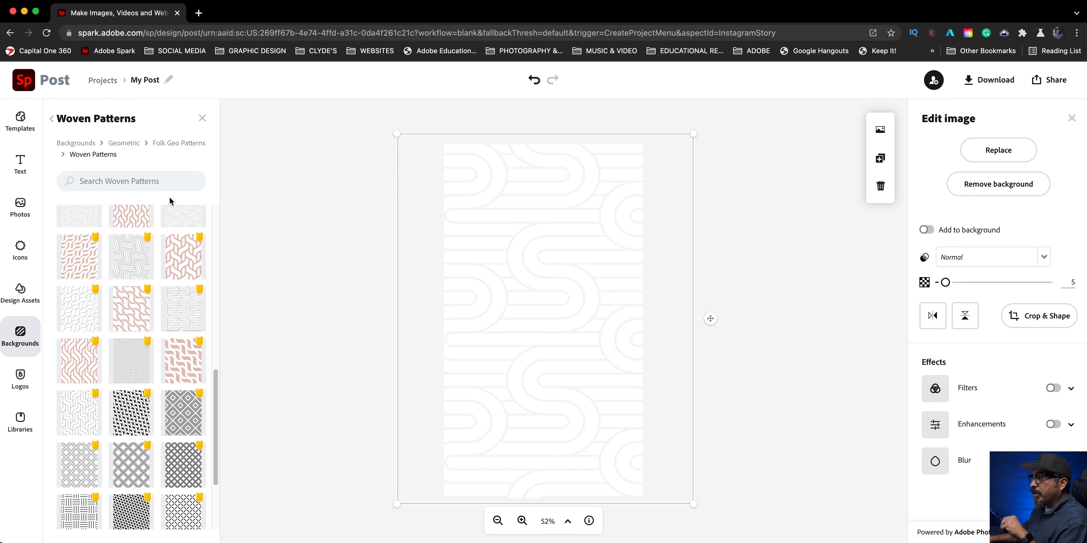
Search the icons for "circle" and add the solid filled circle to the page
click(20, 258)
text(square)
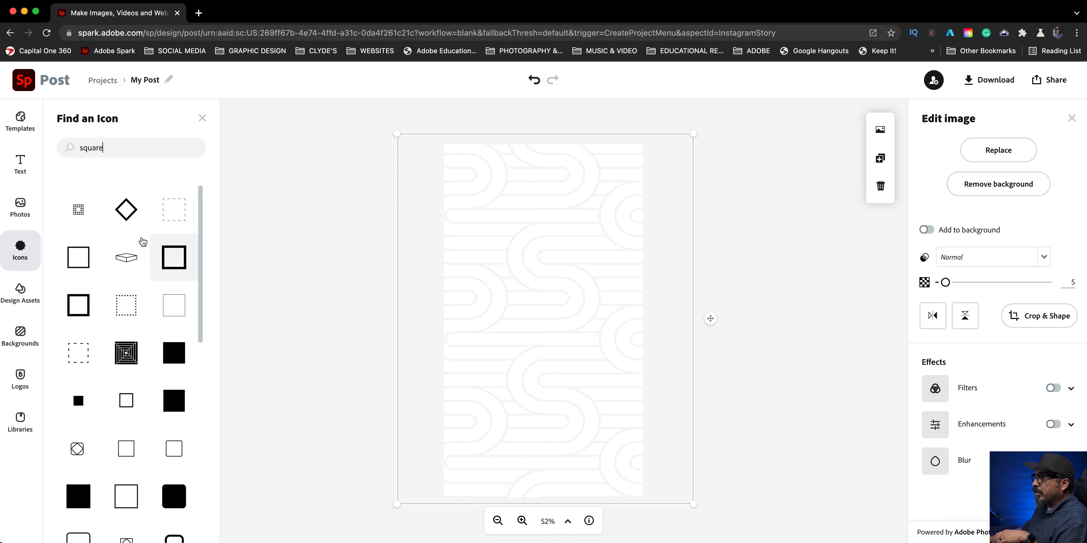
double_click(97, 148)
text(circle)
click(133, 267)
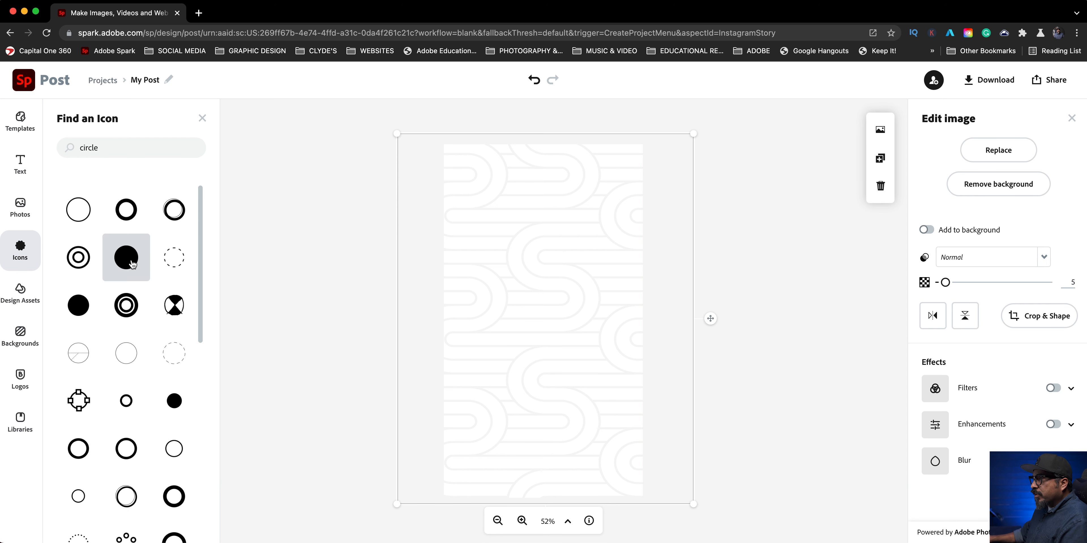
Enlarge the circle and place it over the page's bottom-left corner so only a quarter of it shows
drag(544, 327, 458, 371)
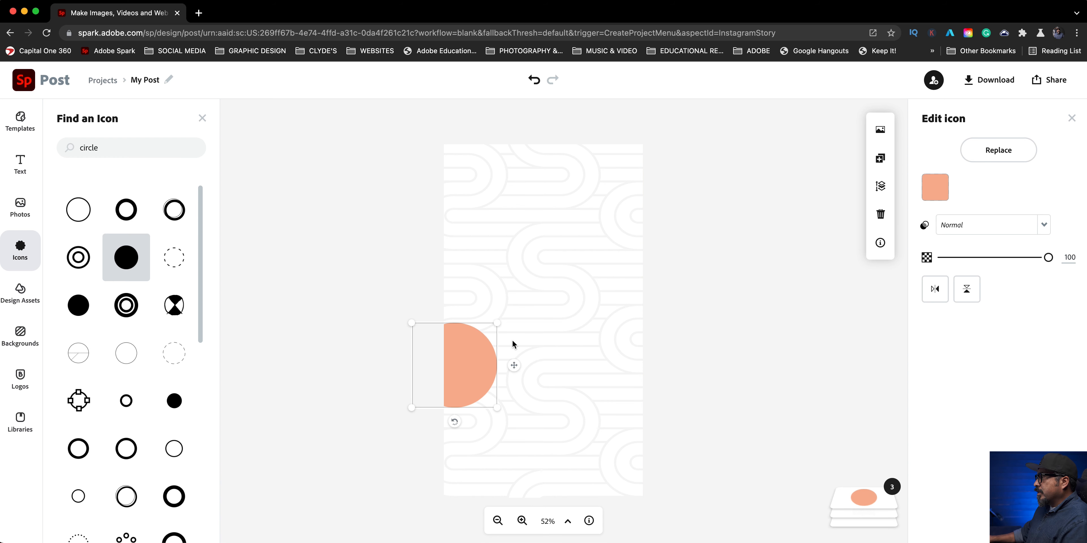
drag(505, 328, 577, 259)
drag(523, 322, 507, 454)
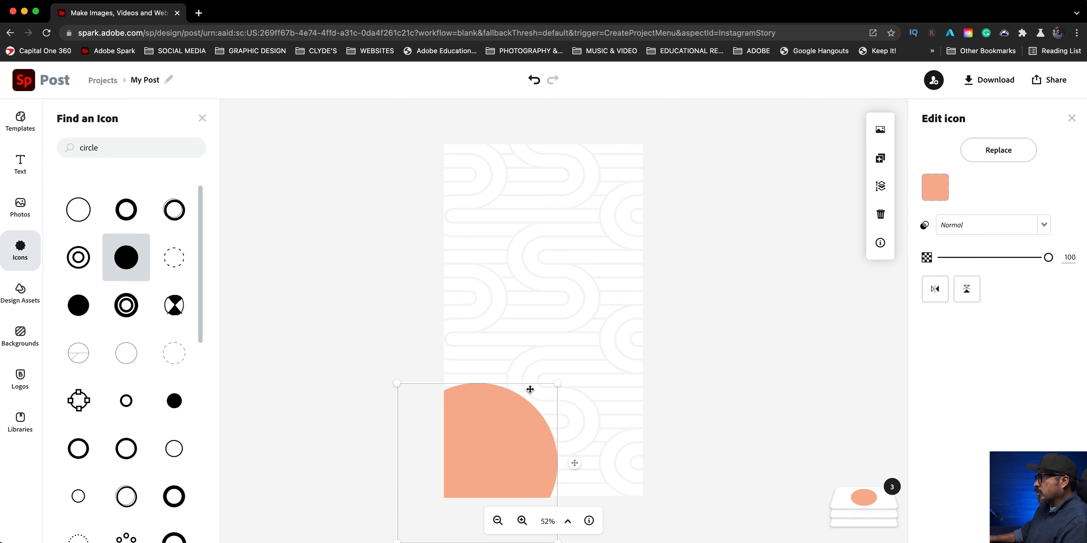
drag(571, 376, 587, 355)
drag(534, 412, 497, 440)
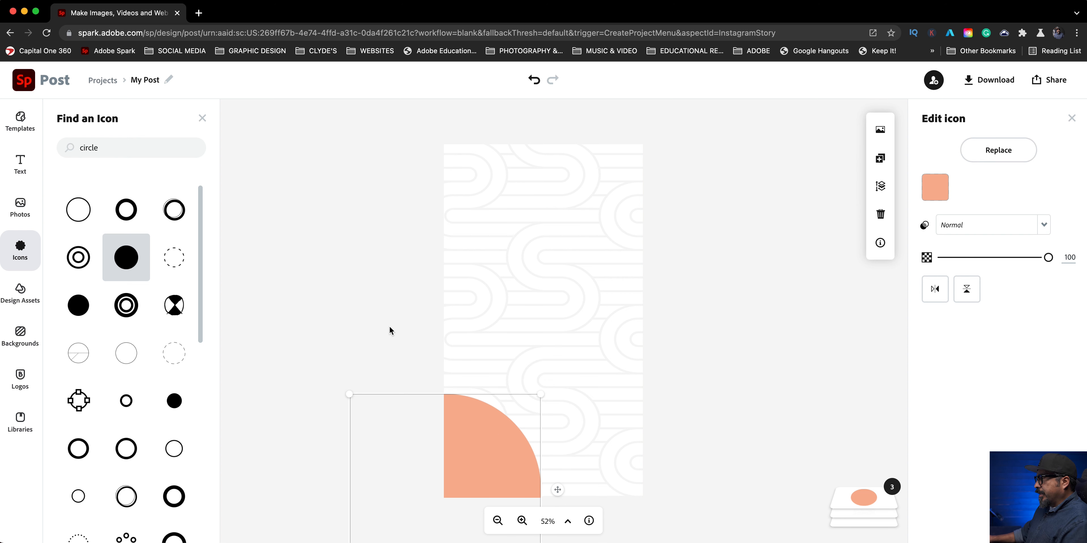
Colour the corner circle grey #85919B and duplicate it with the copy offset slightly lower
click(935, 194)
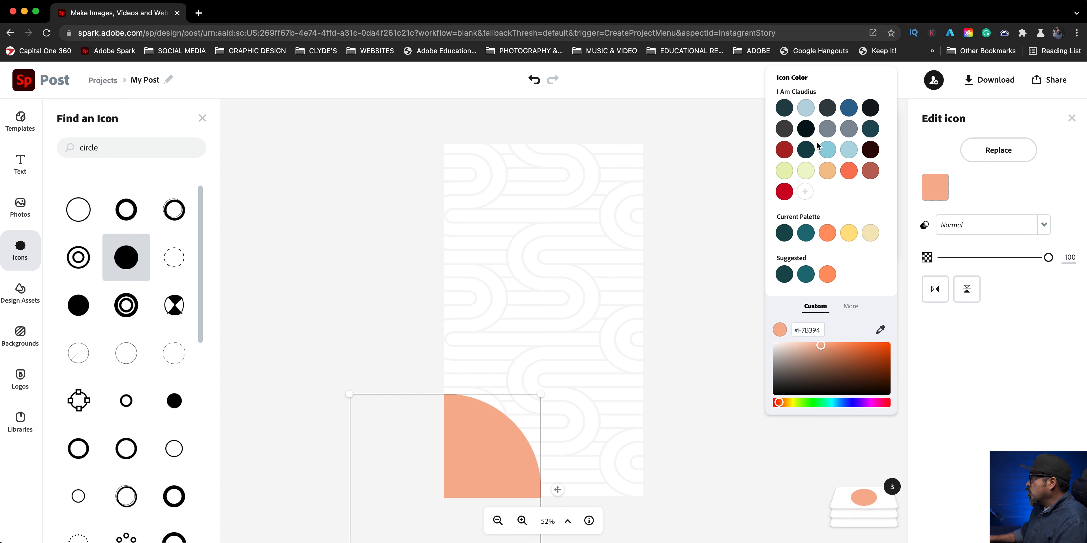
click(825, 134)
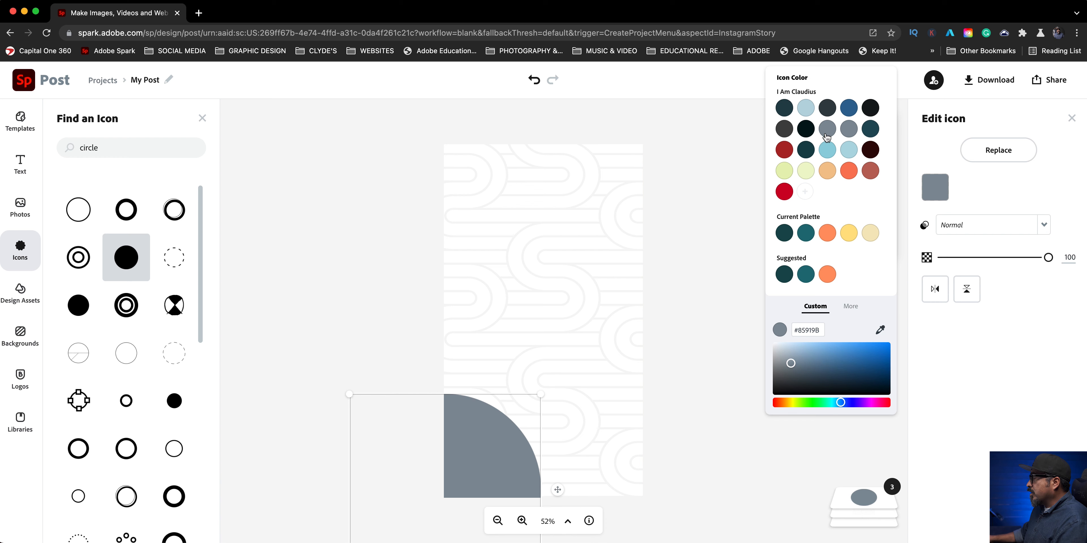
click(745, 174)
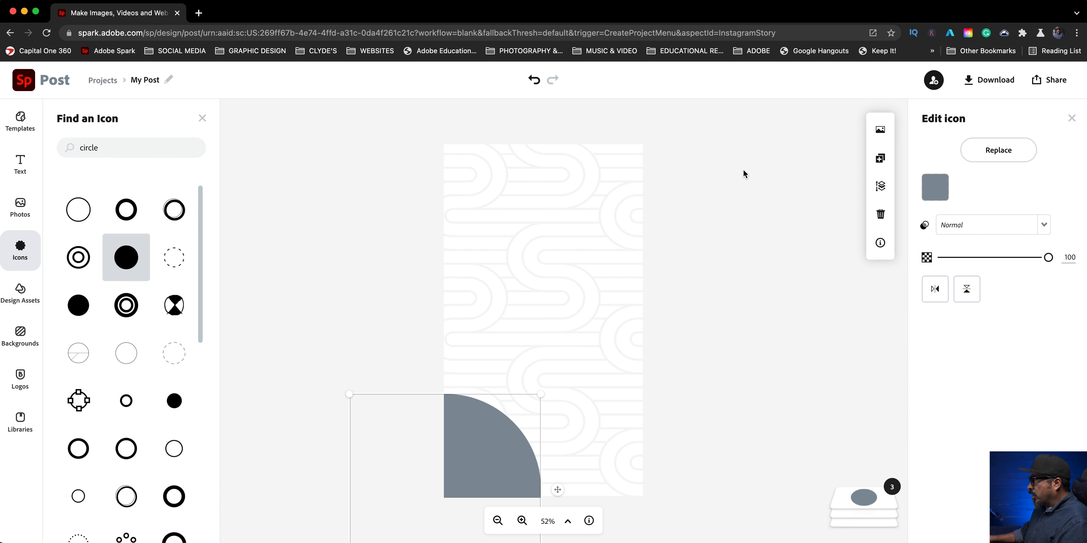
click(884, 172)
drag(501, 441, 506, 441)
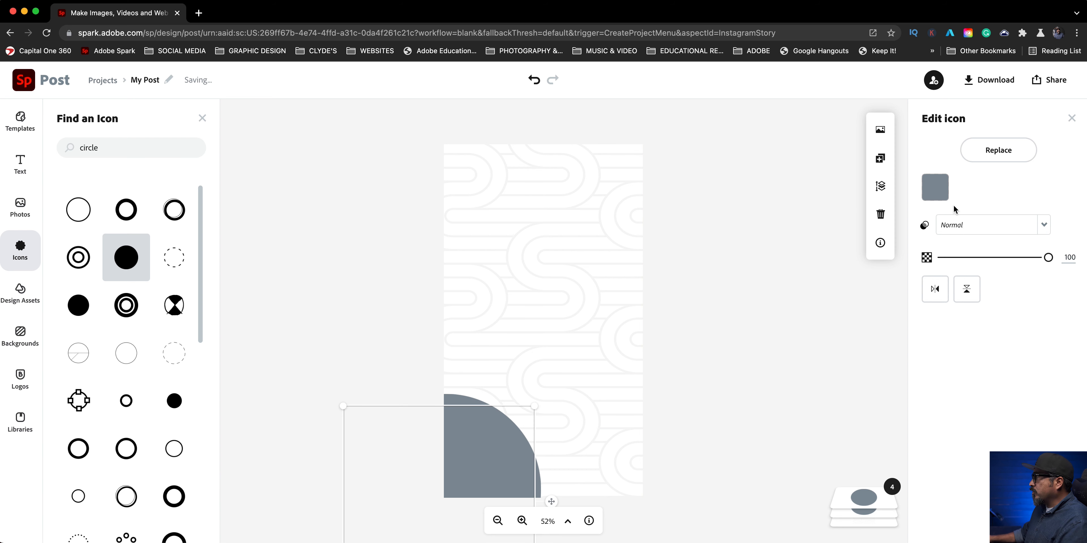
Make the duplicate circle light blue at 25 opacity and align its right edge with the grey circle's
click(936, 188)
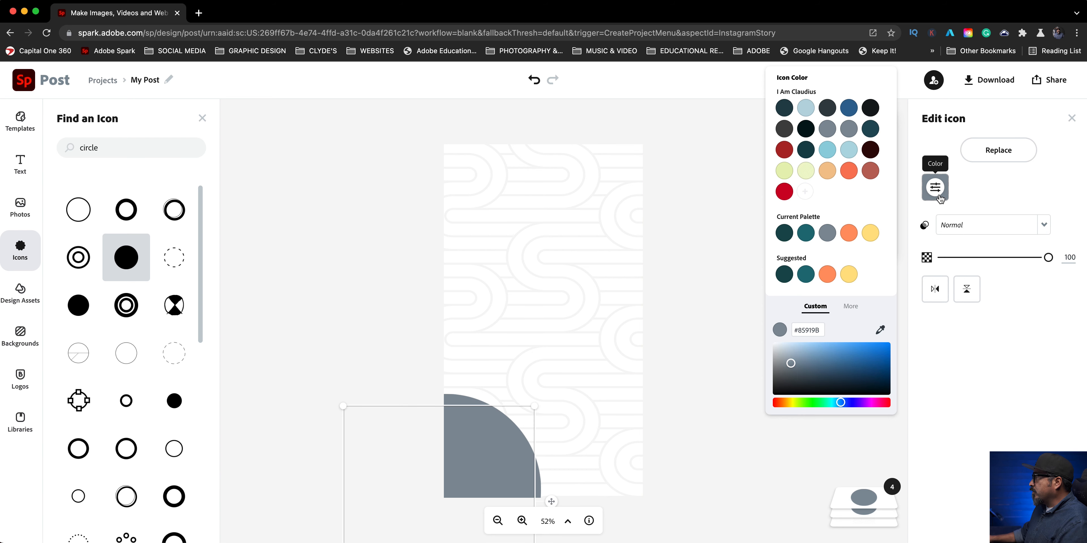
click(846, 154)
drag(485, 462, 483, 466)
drag(1048, 257, 963, 269)
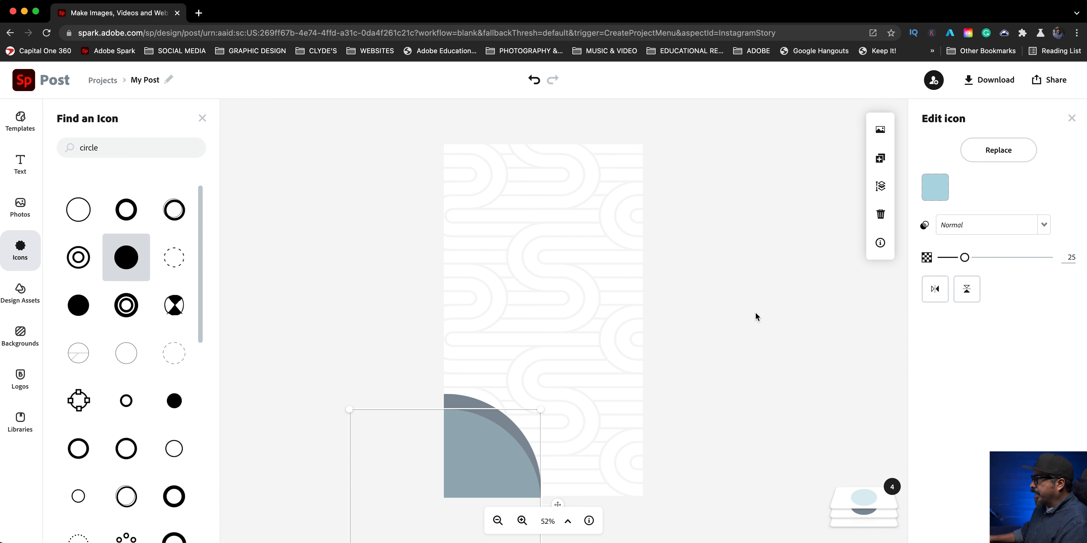
click(755, 313)
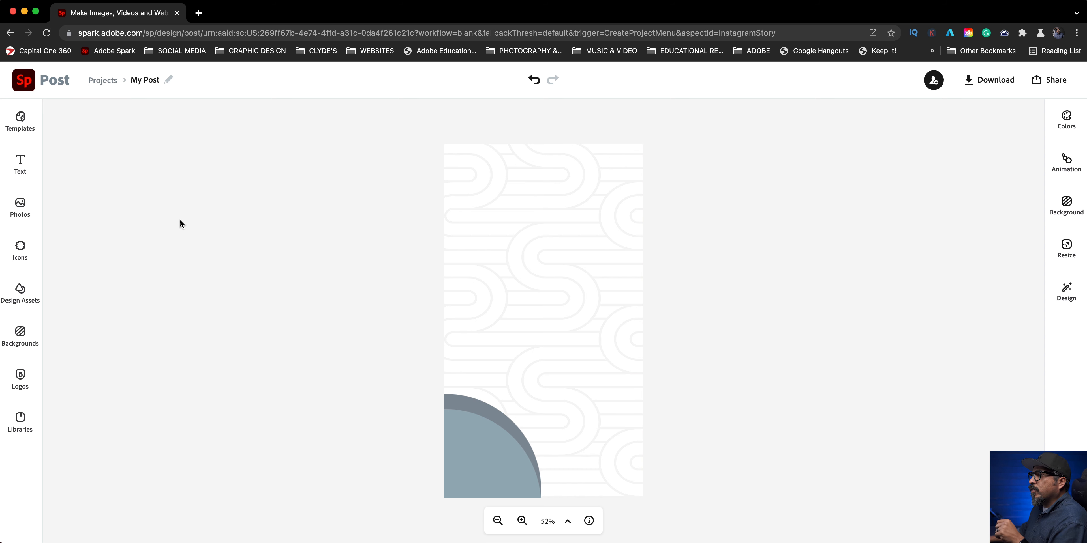
Add a new text object to the page reading "Episode 3"
click(20, 164)
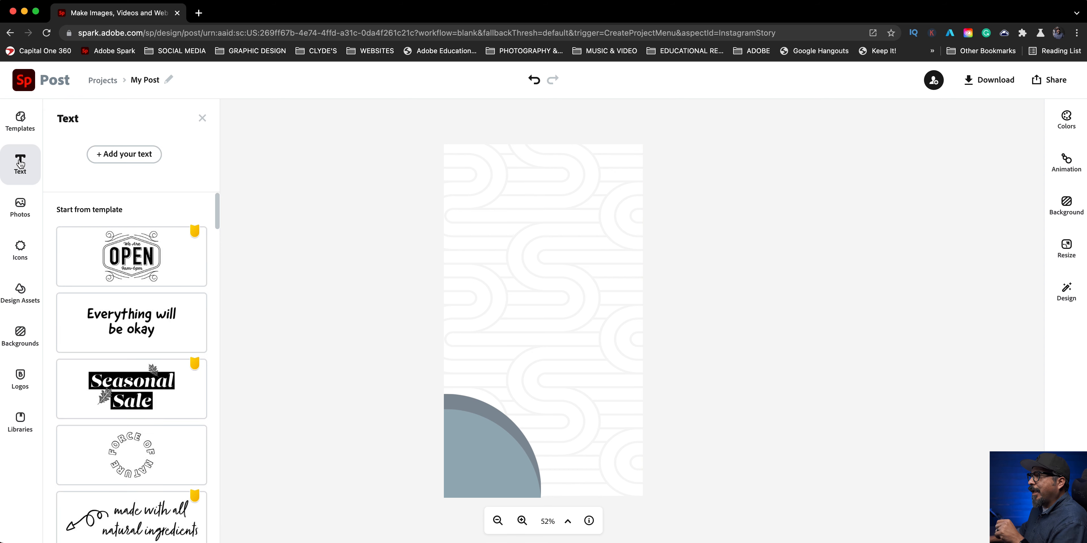
click(120, 155)
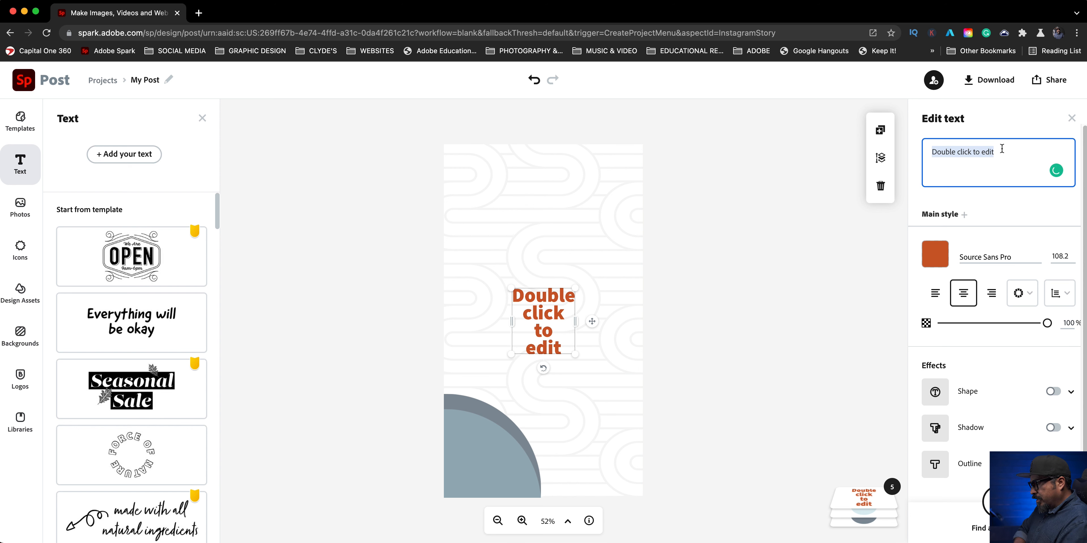
text(Epis)
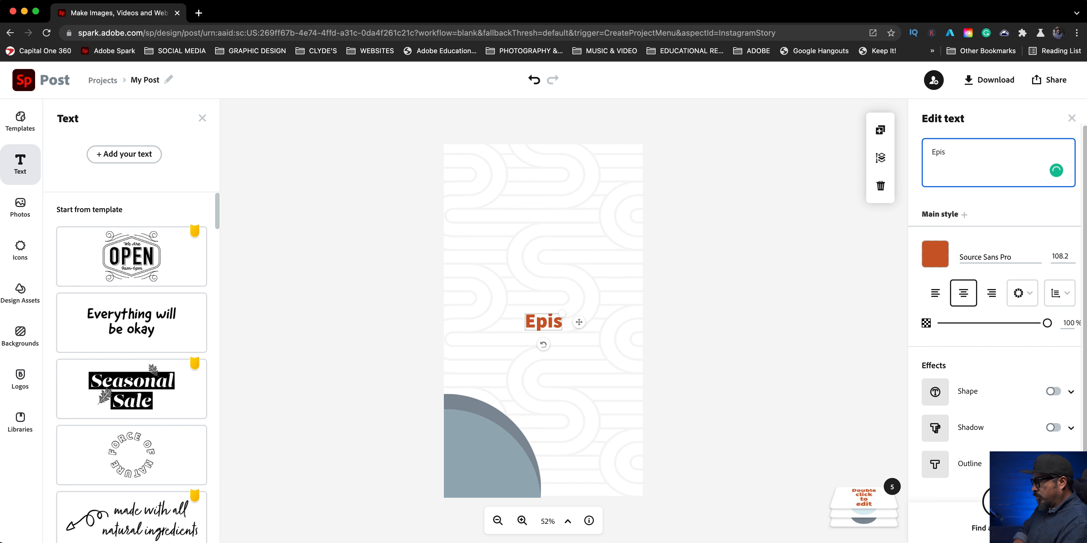
text(ode 3)
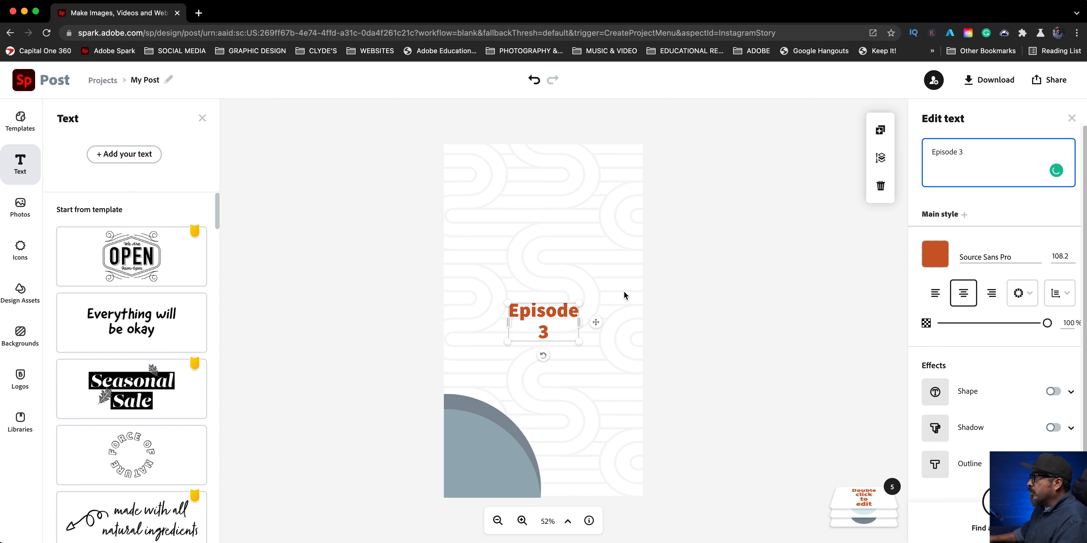
Resize the Episode 3 text to about 95.6 and place it inside the blue circle in the page's bottom-left corner
drag(579, 342, 611, 371)
drag(569, 343, 515, 468)
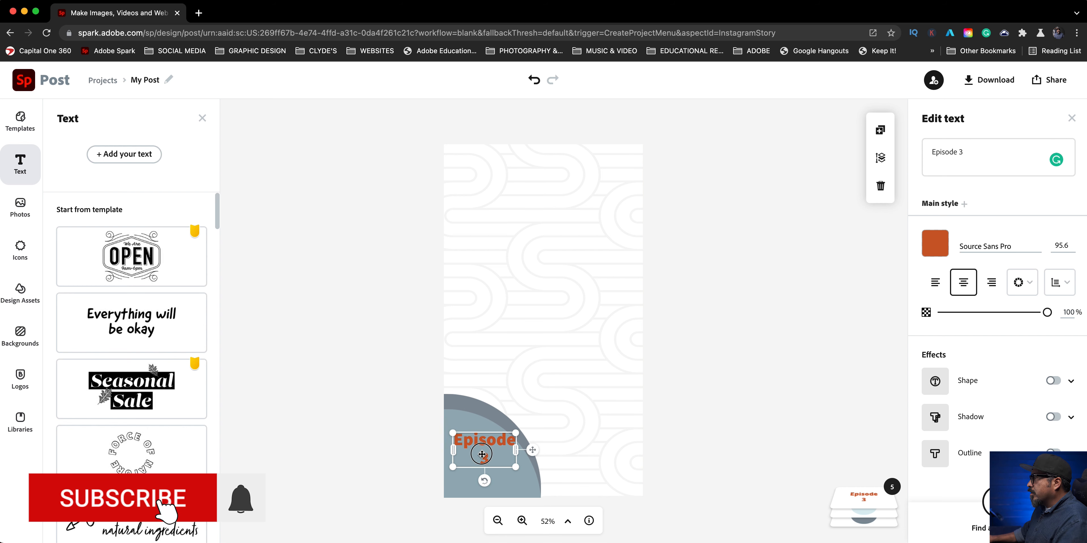
drag(498, 454, 498, 470)
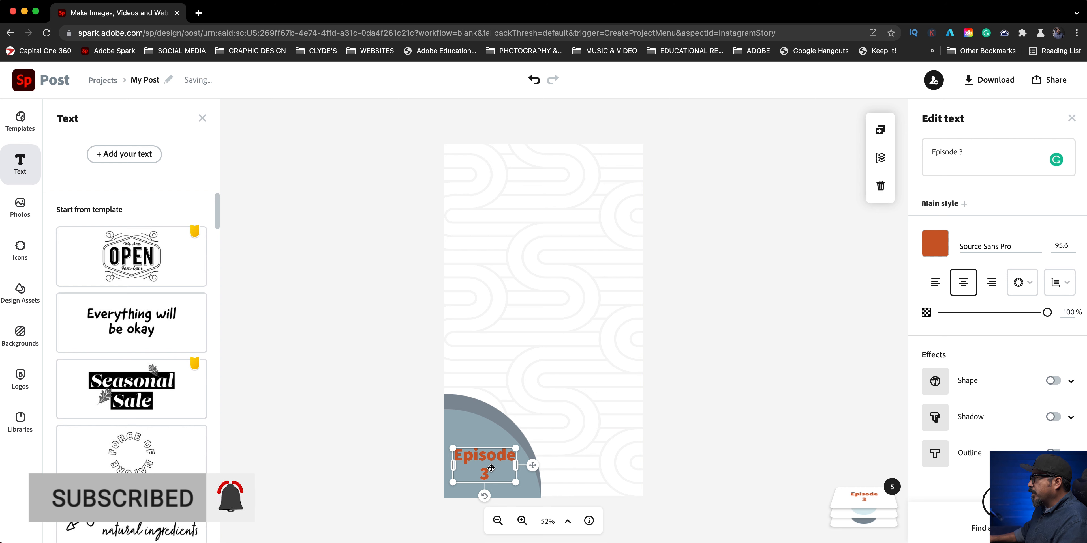
drag(489, 463, 489, 458)
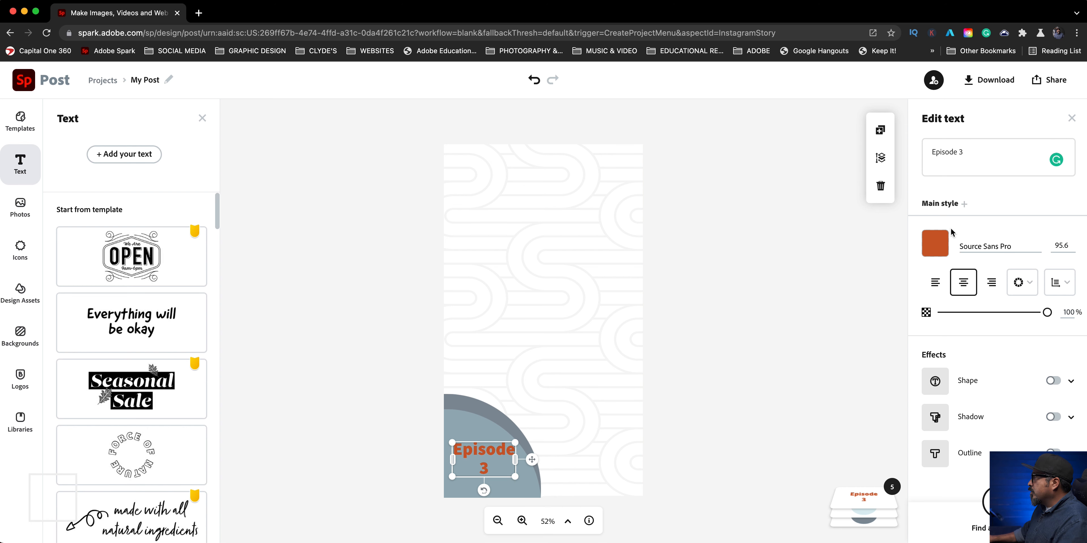
Colour the Episode 3 text near-black #141A1A and nudge it slightly lower inside the corner circle
click(935, 244)
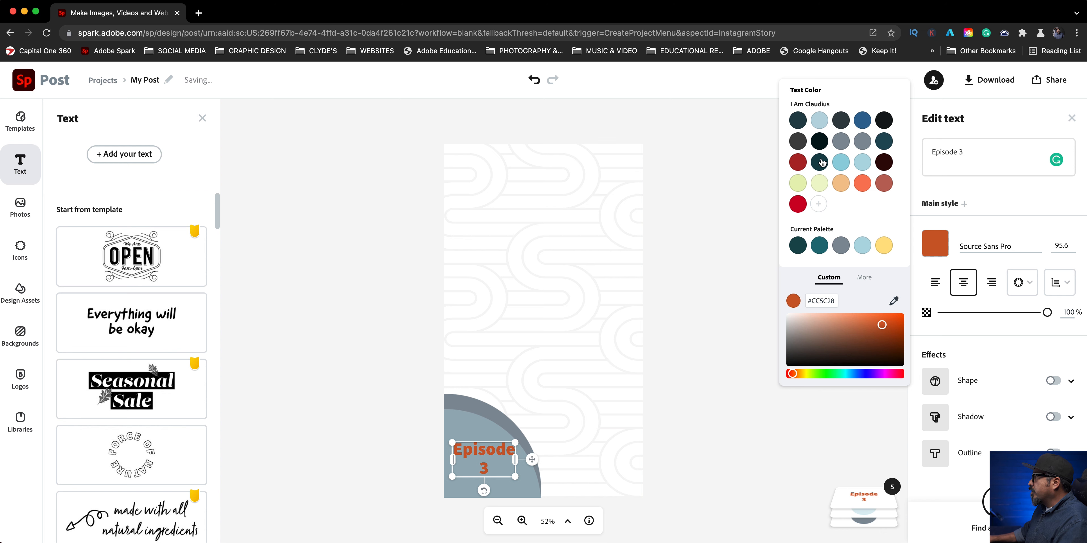
click(862, 163)
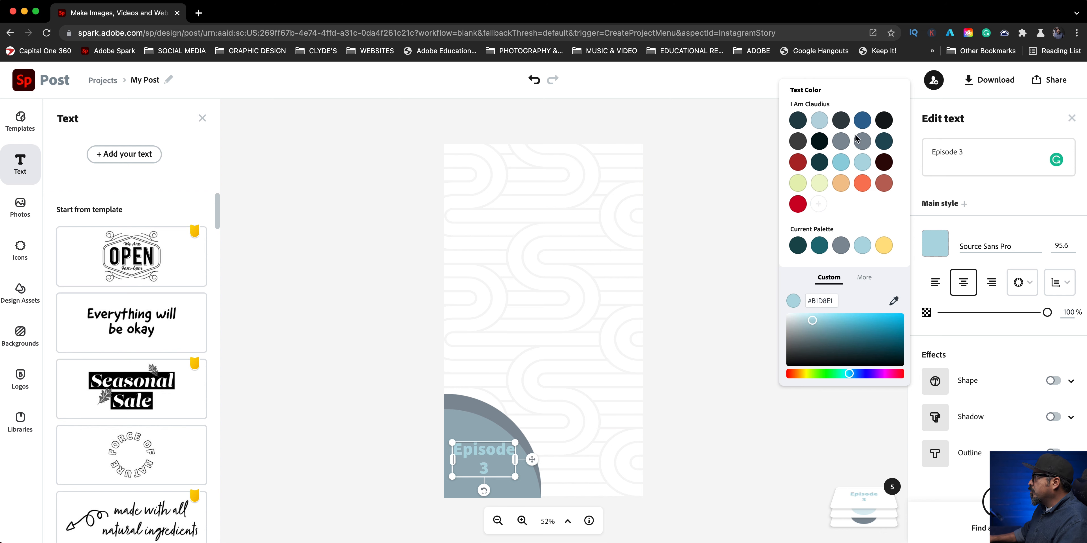
click(826, 127)
click(883, 123)
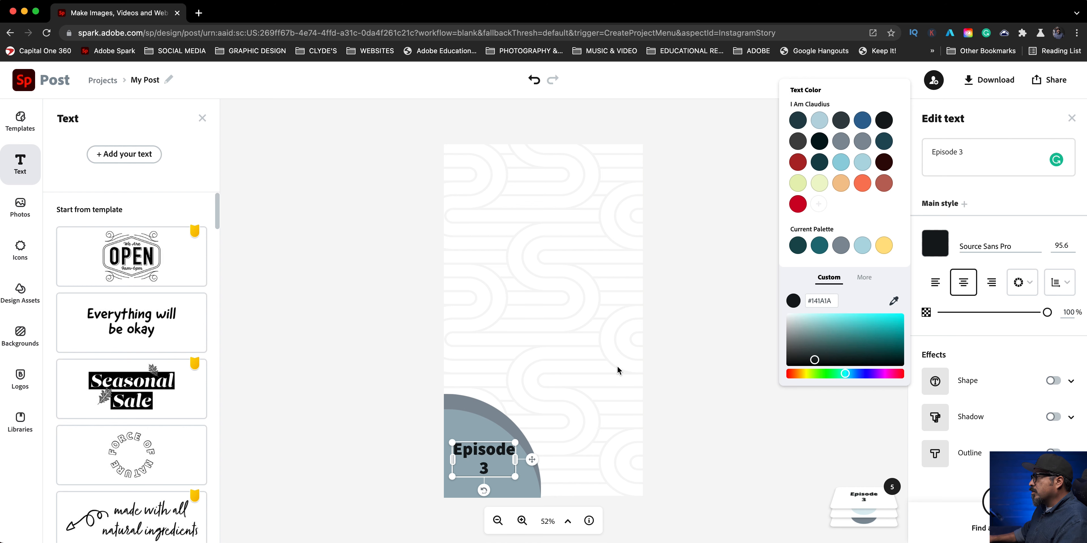
click(395, 417)
drag(486, 452, 487, 458)
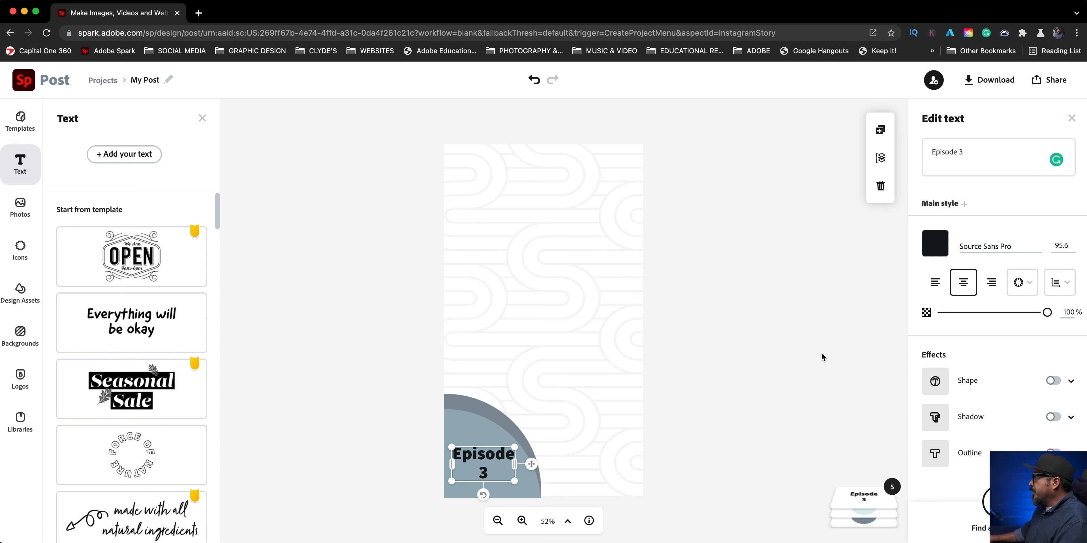
Apply the first Magic alignment to the Episode 3 text, then enlarge it to about 47.5 and recentre it in the circle
click(1045, 283)
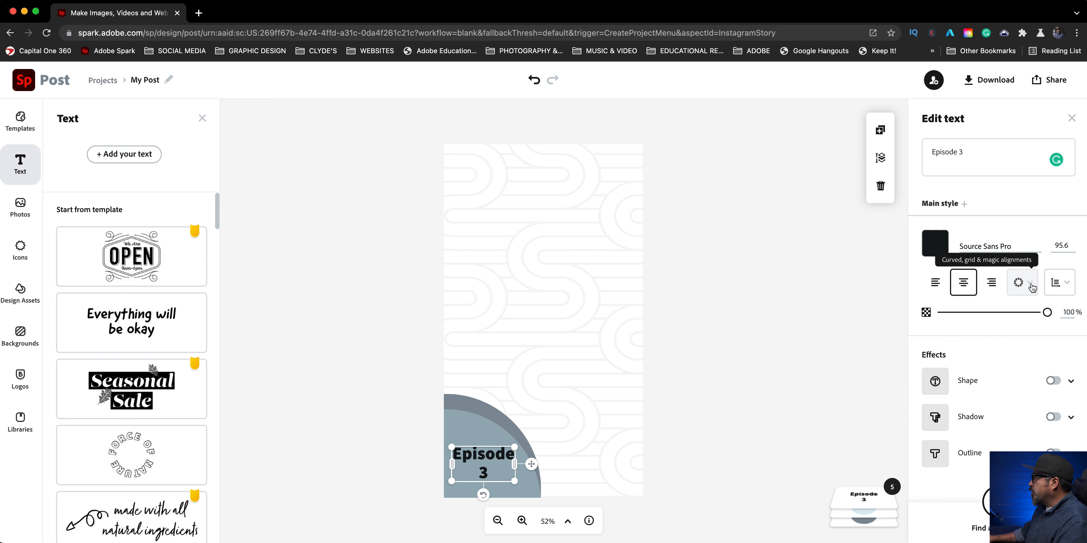
click(1021, 283)
click(993, 432)
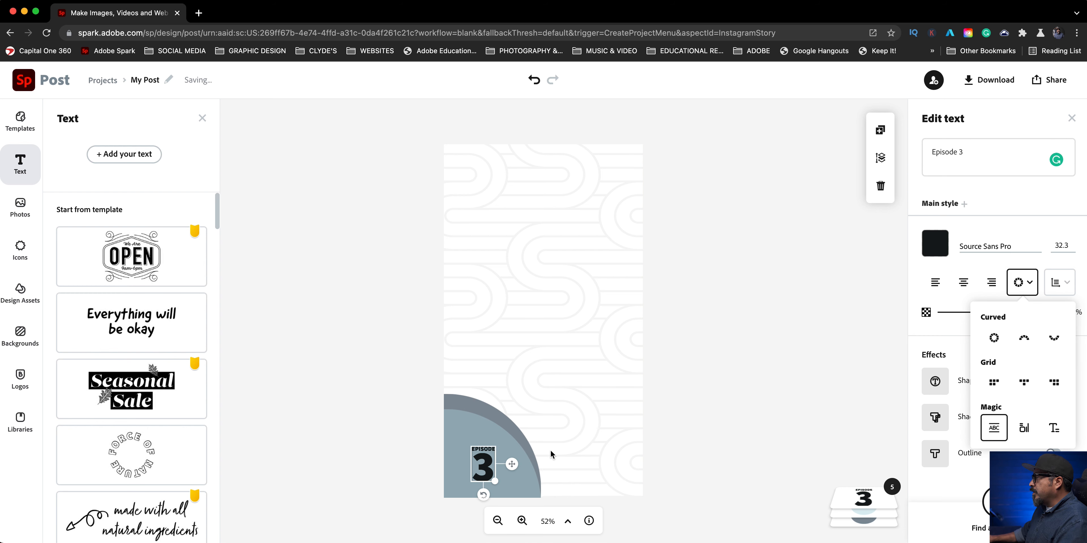
click(516, 498)
drag(495, 471, 483, 461)
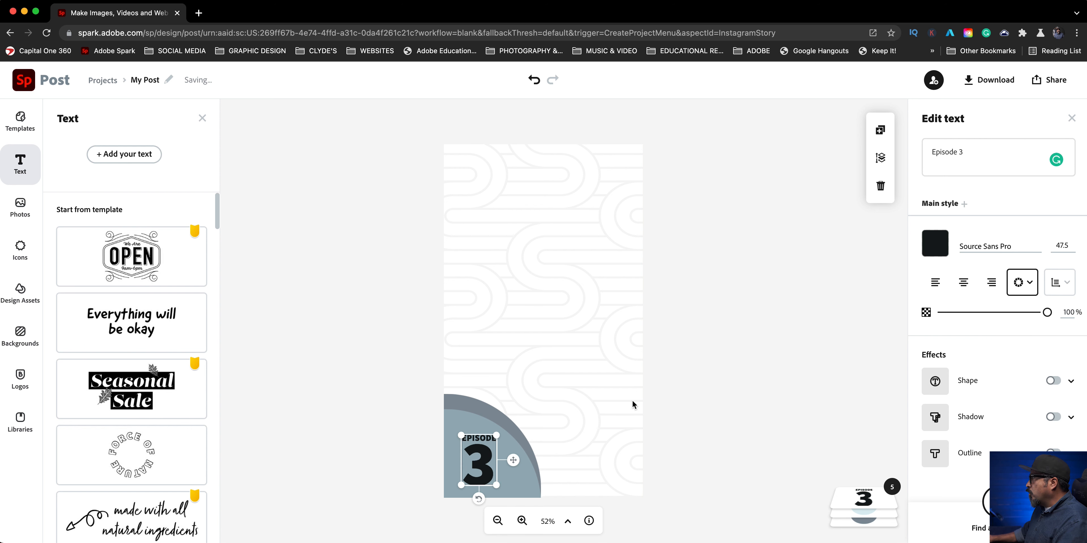
click(1029, 283)
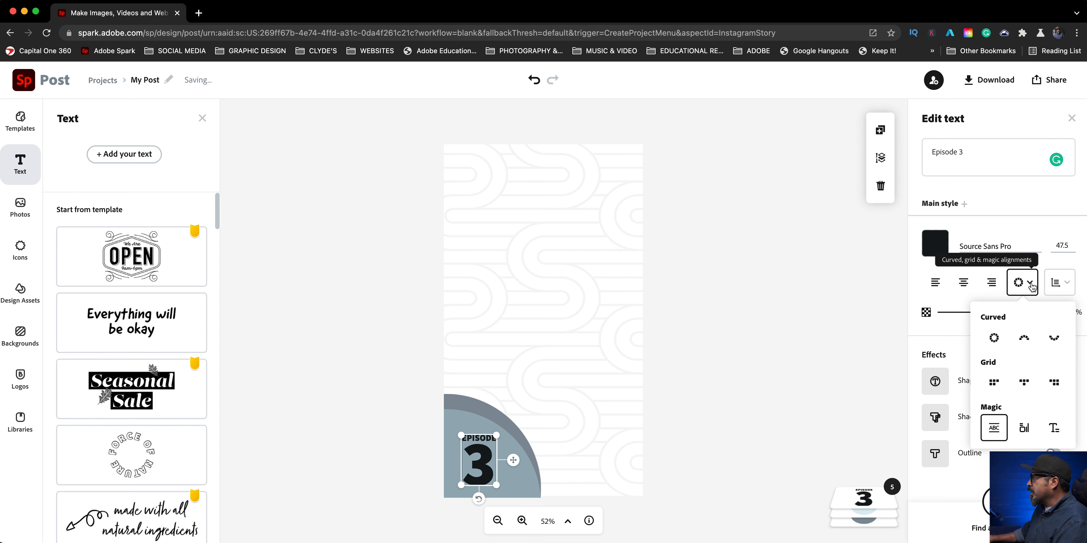
click(996, 429)
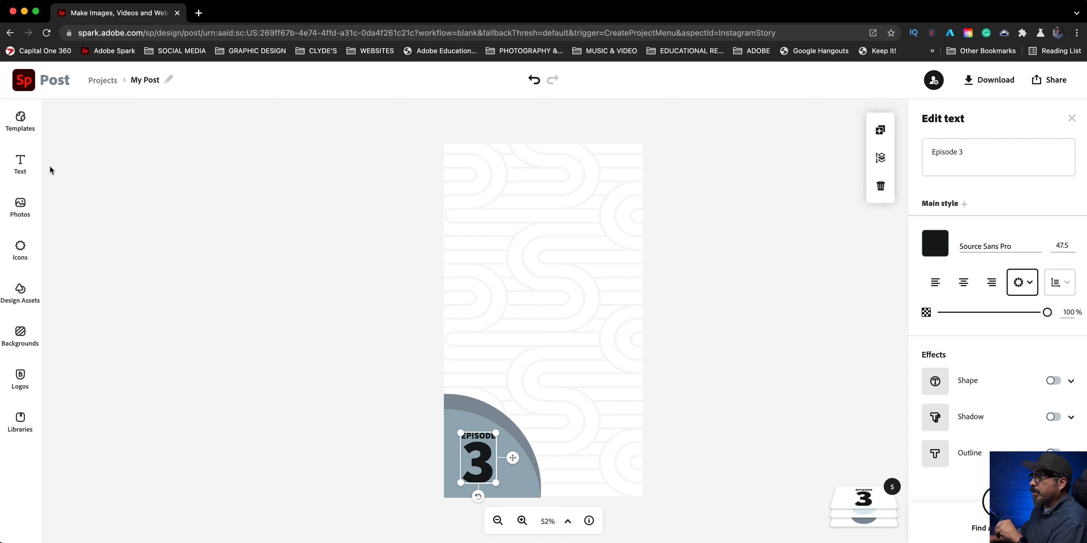
Add a text object reading "Photo Tips", enlarge it to about 181.3 and centre it near the top of the page
click(19, 166)
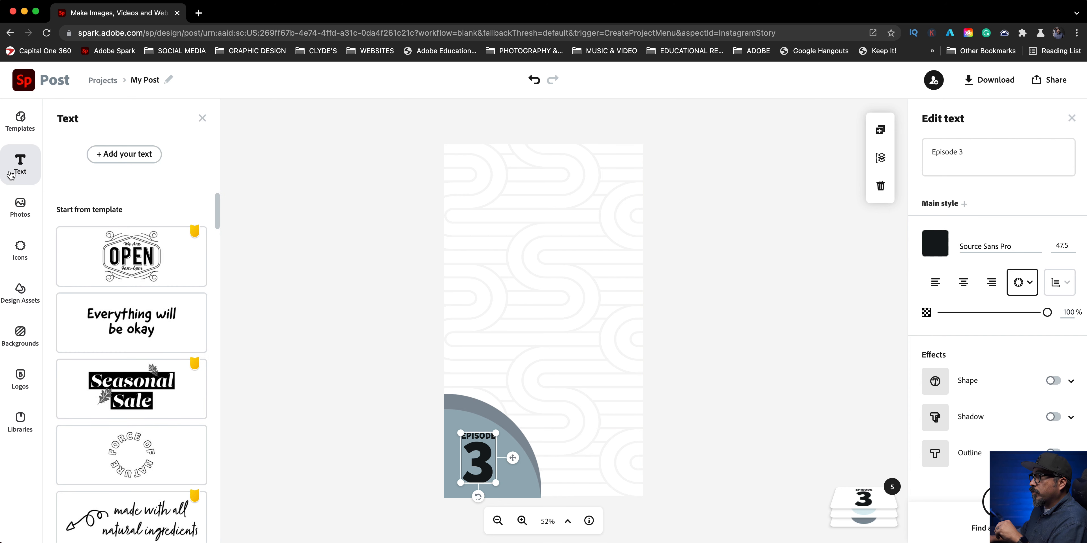
click(118, 153)
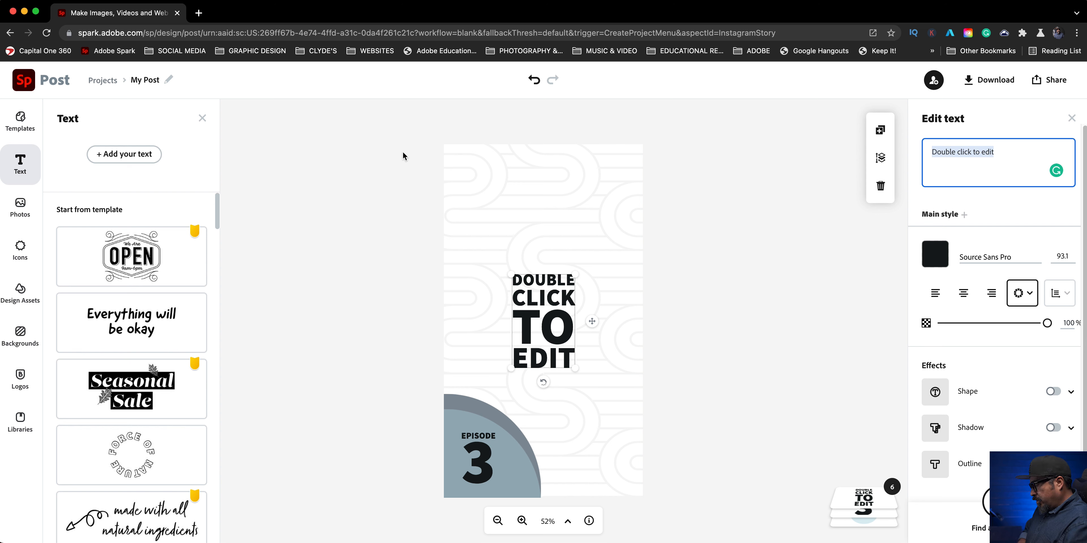
text(Photo Tips)
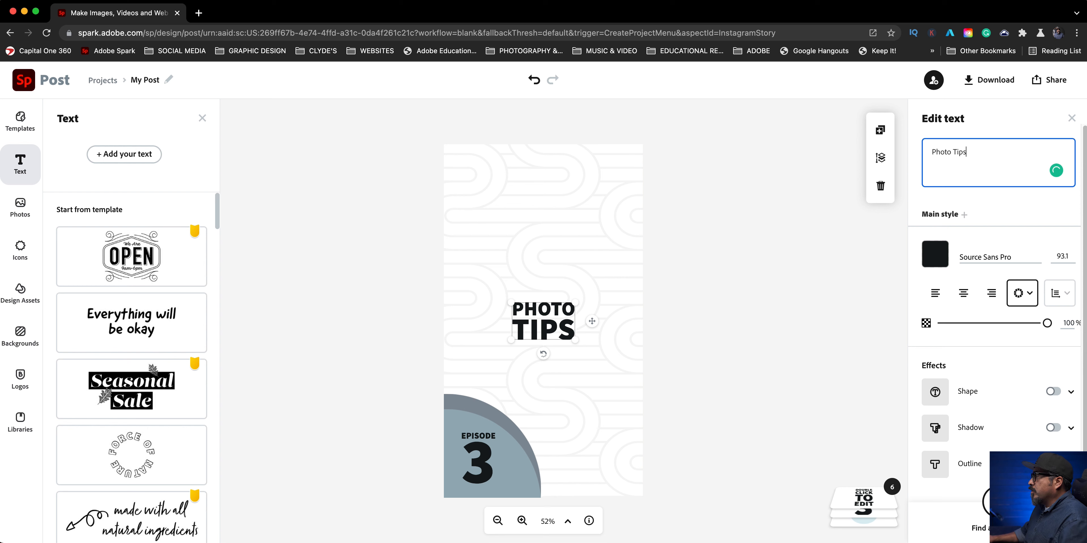
drag(575, 302, 603, 236)
drag(551, 207, 543, 194)
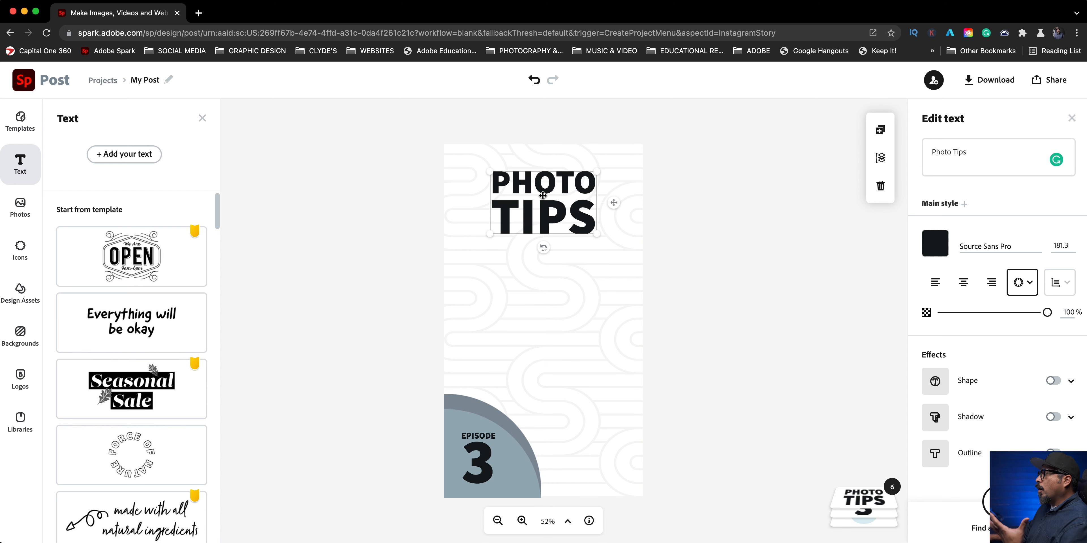
Add a highlight style to the Photo Tips title and apply it to the word TIPS only, leaving PHOTO in the main style
click(468, 454)
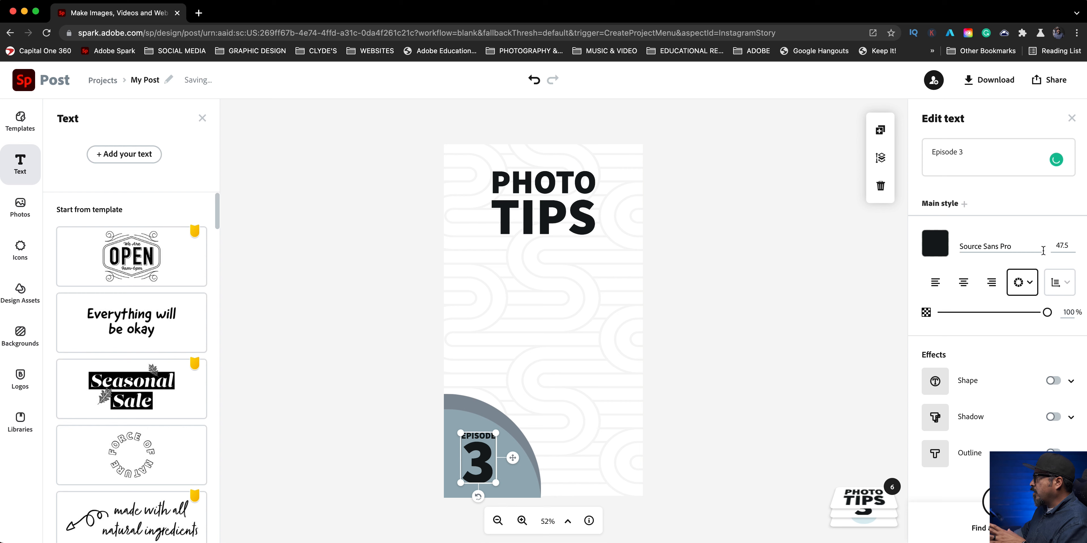
click(575, 187)
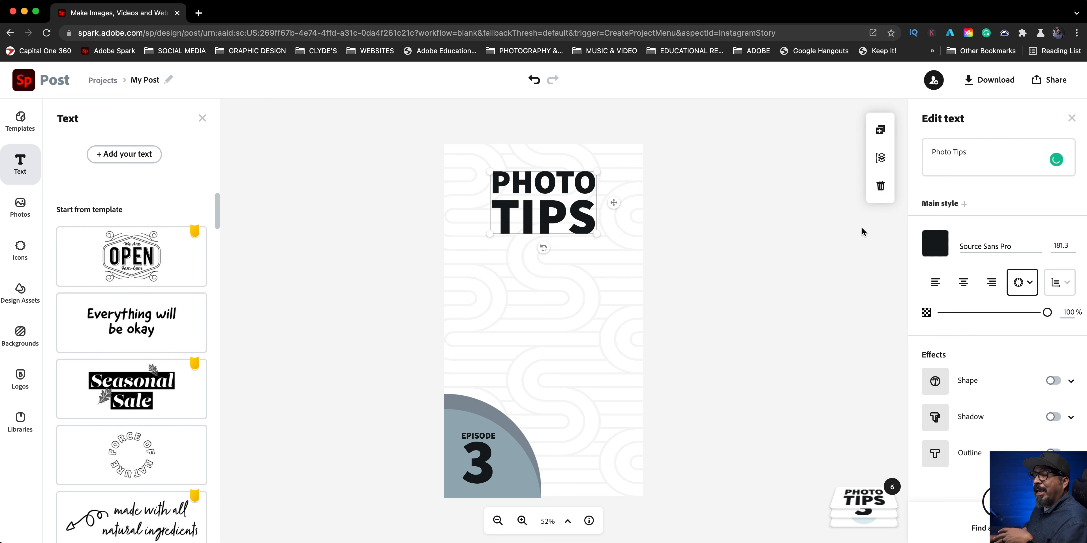
click(963, 204)
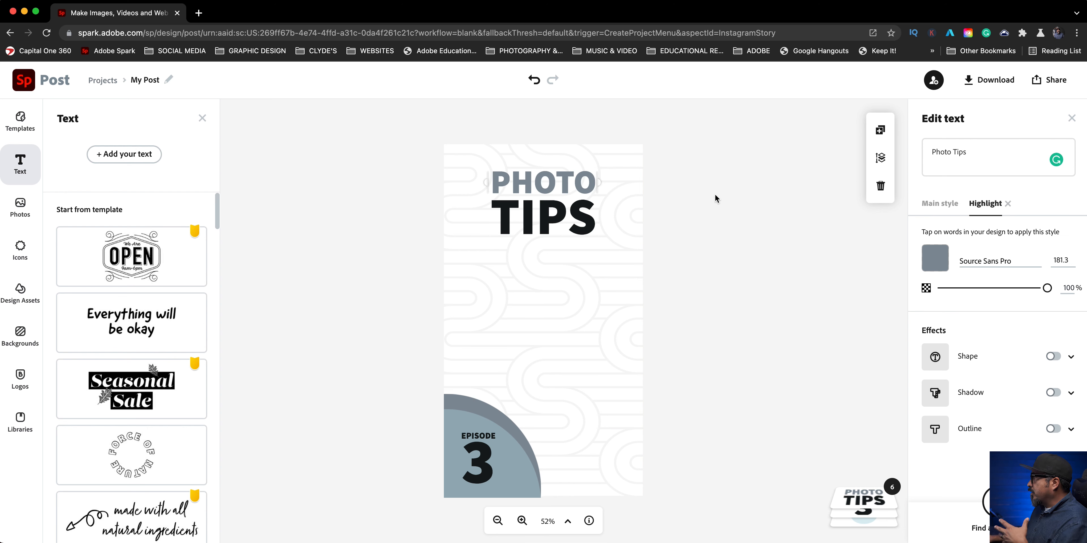
click(940, 204)
click(932, 244)
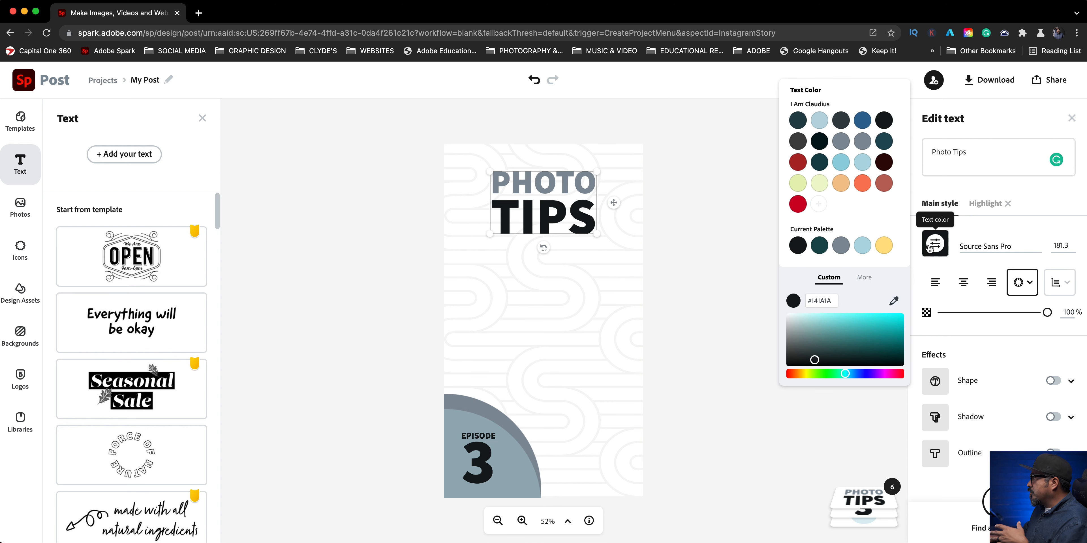
click(538, 188)
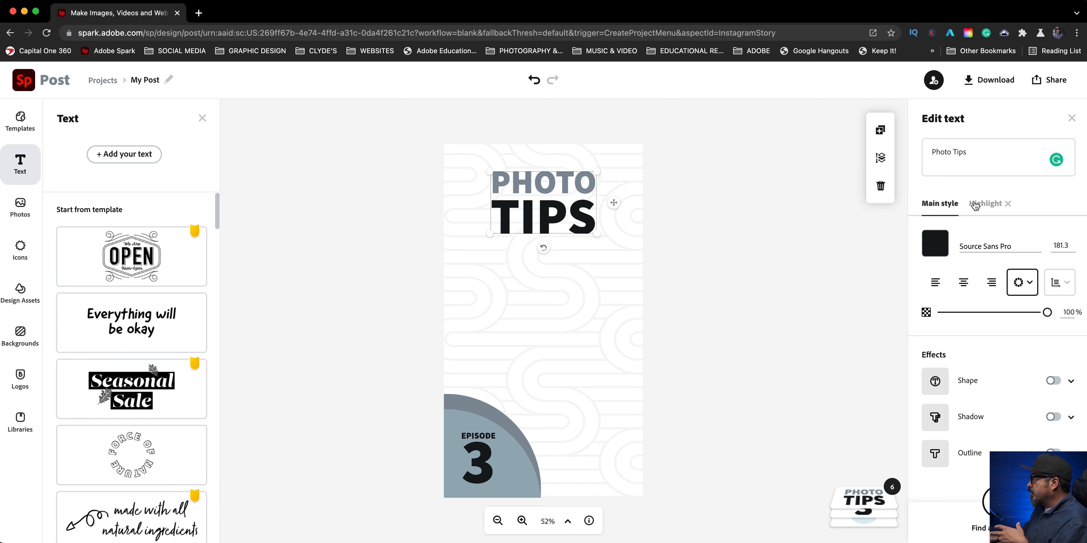
click(976, 204)
click(536, 185)
click(530, 217)
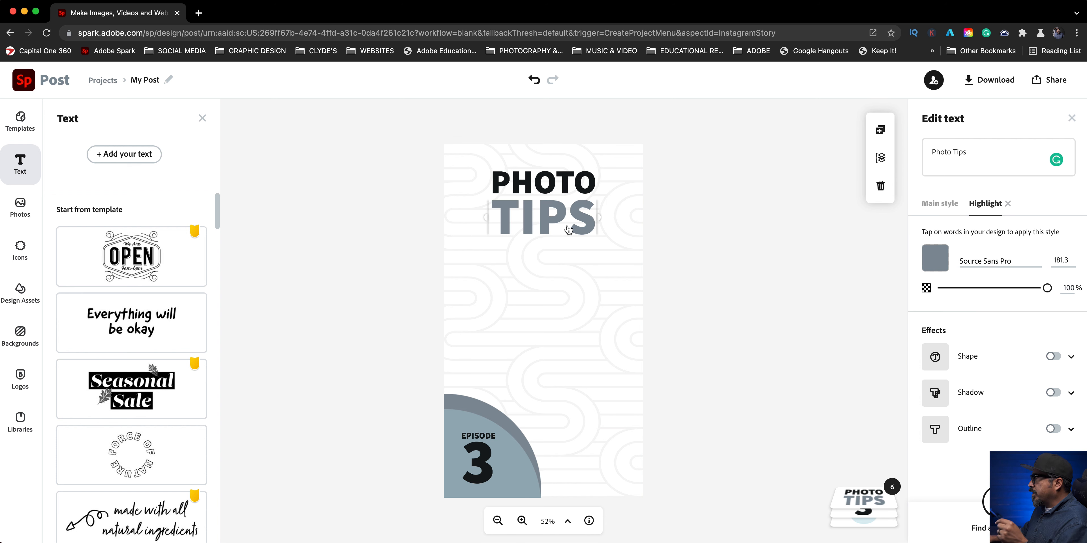
Try dark teal and grey for the highlighted word TIPS, and set its colour to dark grey #62696F
click(934, 258)
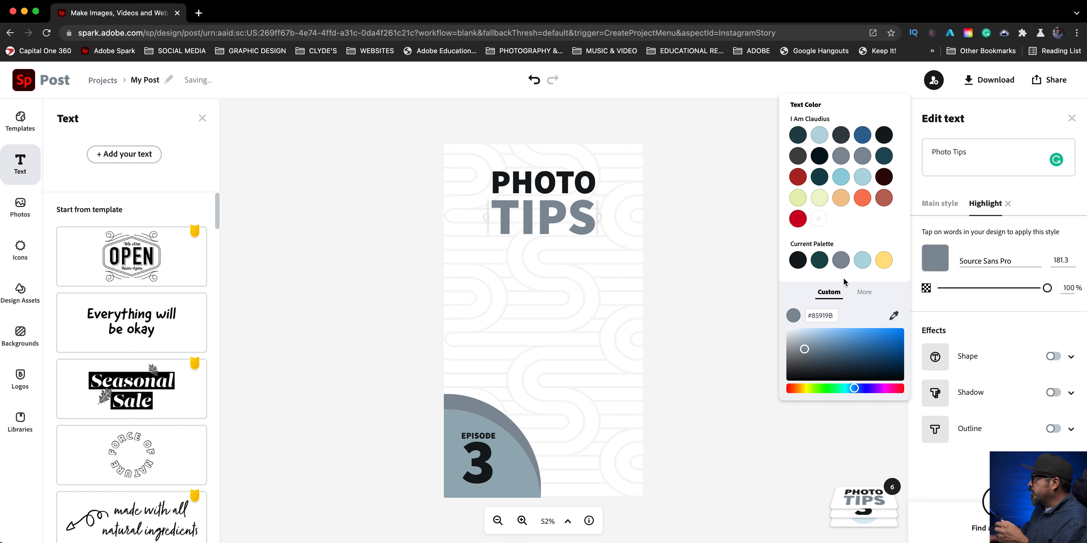
click(819, 260)
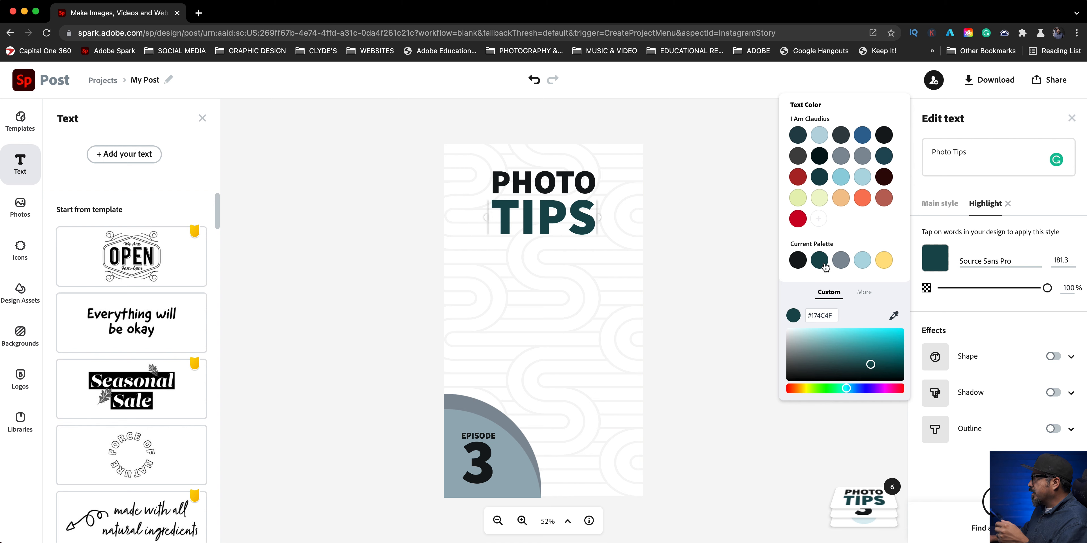
click(862, 157)
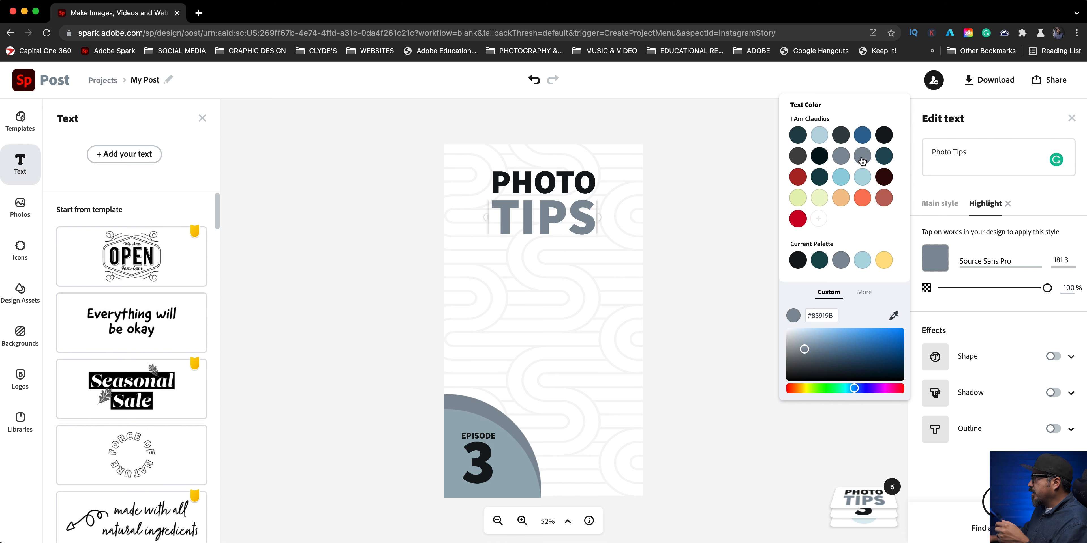
drag(803, 348, 796, 358)
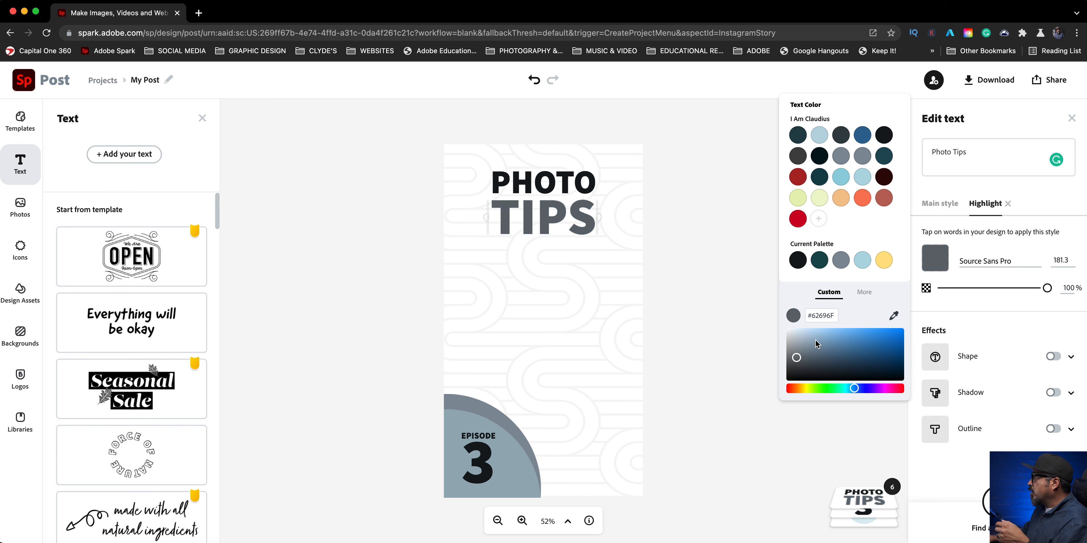
Try League Gothic Italic and Lobster on the highlighted word TIPS, and set its font to Kaushan Script
click(1036, 261)
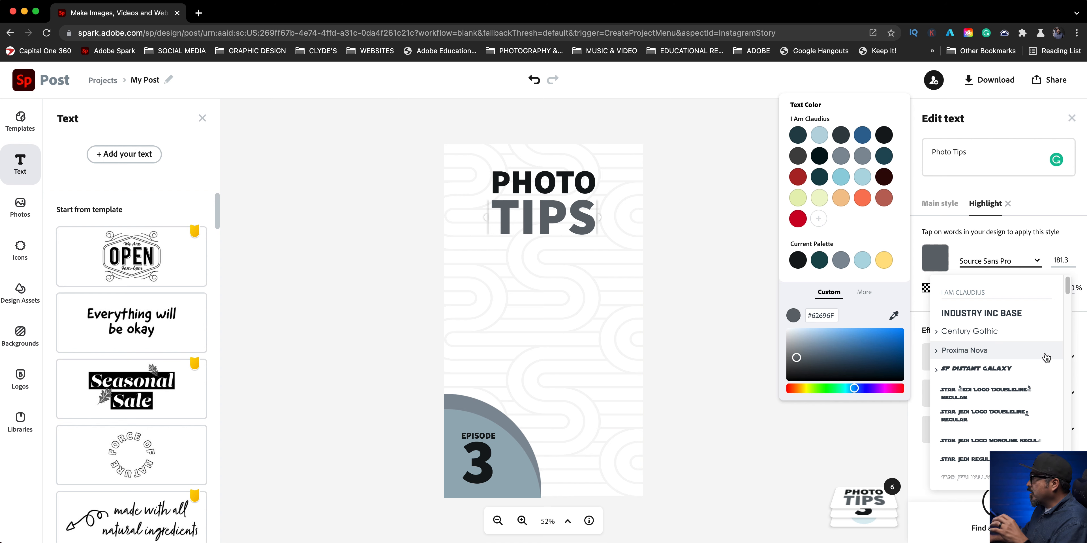
drag(1068, 288, 1058, 342)
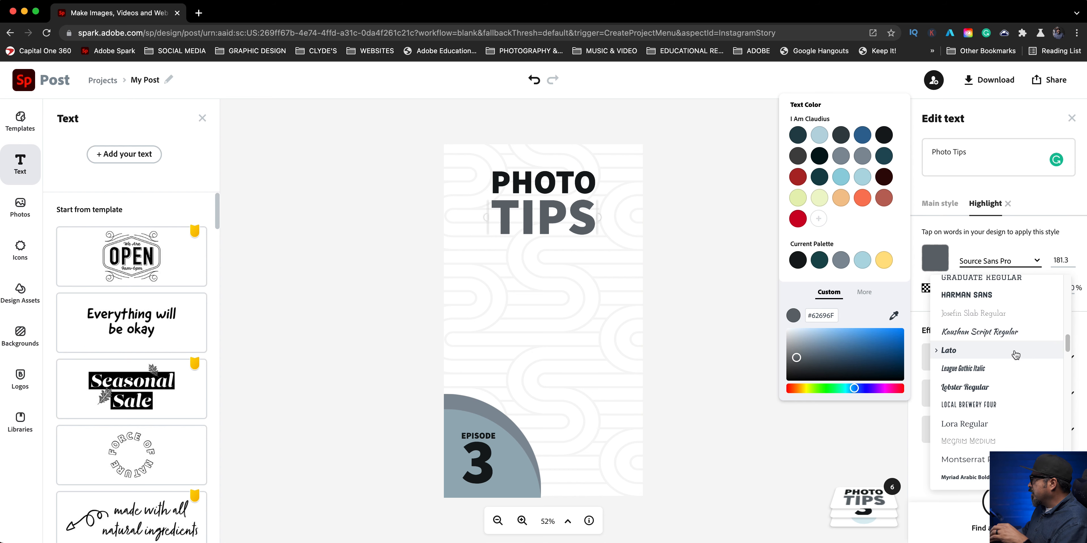
click(1008, 367)
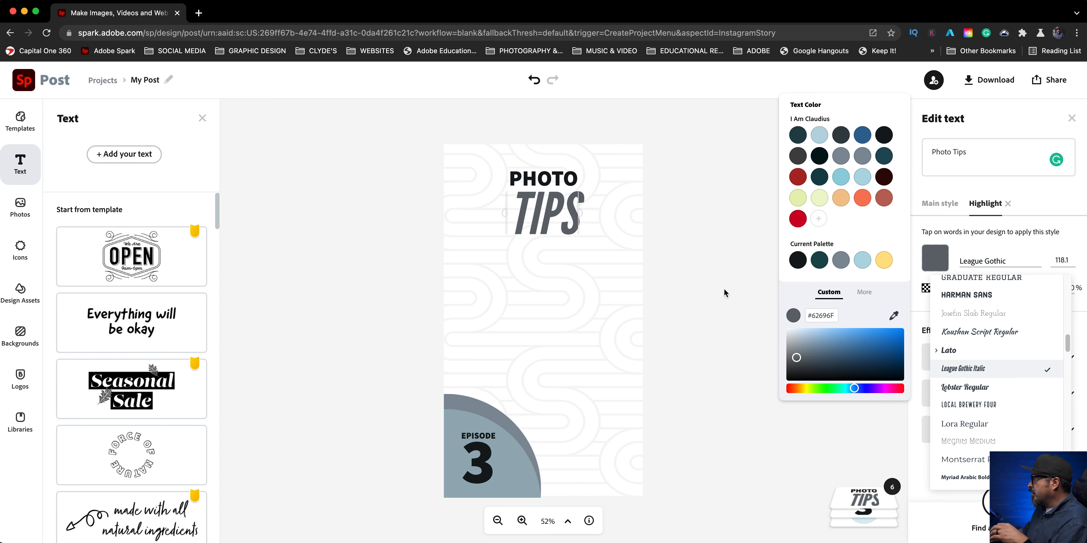
click(1012, 395)
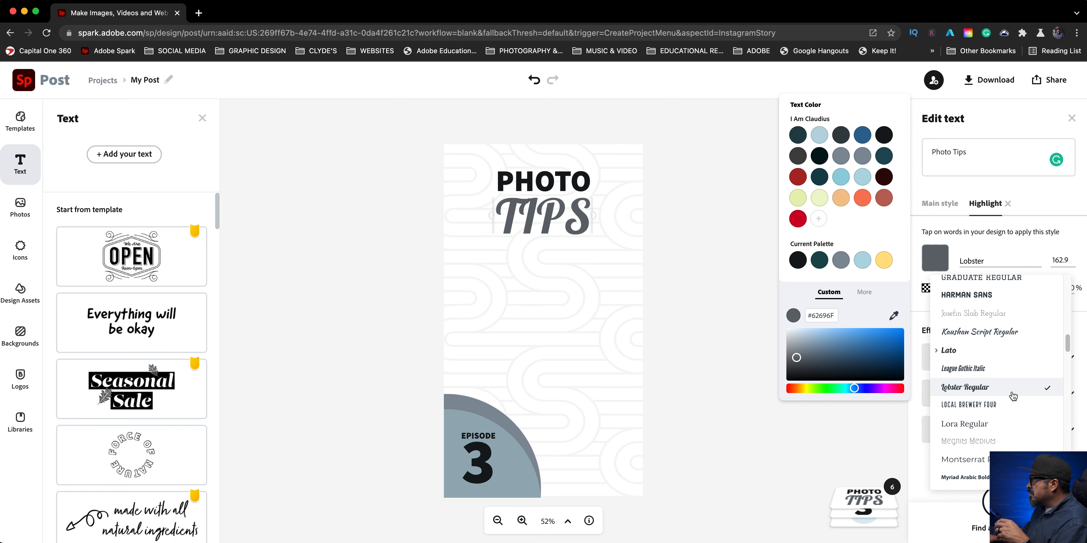
click(1006, 334)
Delete the letters "ips" from the Photo Tips title and retype them
click(982, 161)
key(BackSpace)
key(BackSpace)
key(BackSpace)
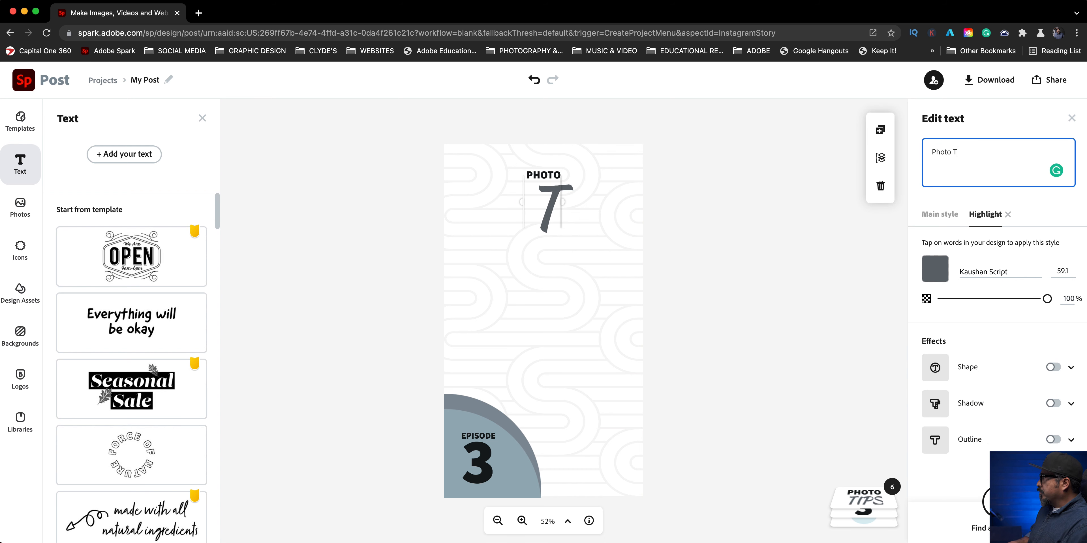
text(ips)
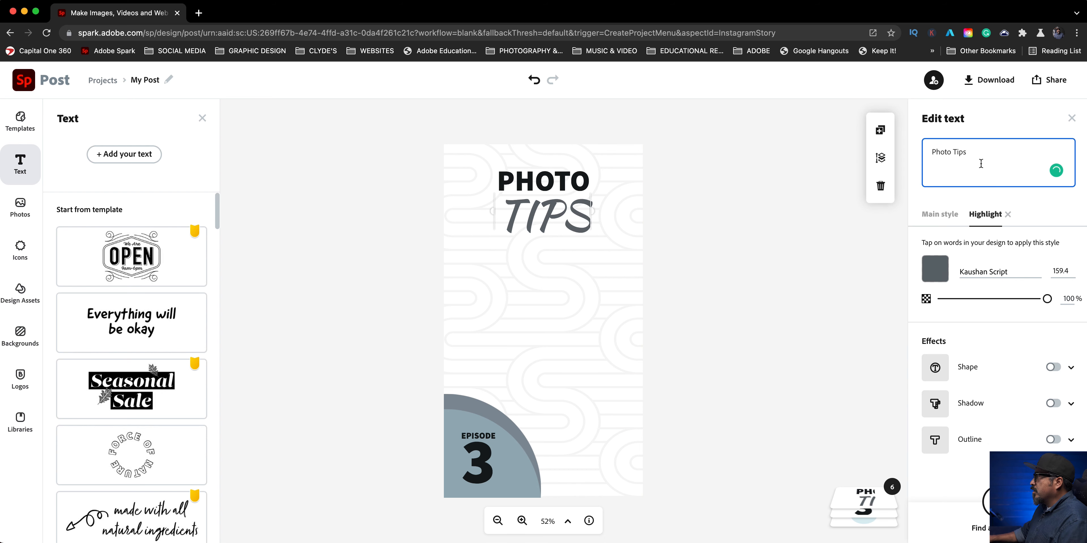
Try Pacifico on the highlighted word TIPS, and set its font to Yellowtail
click(1031, 272)
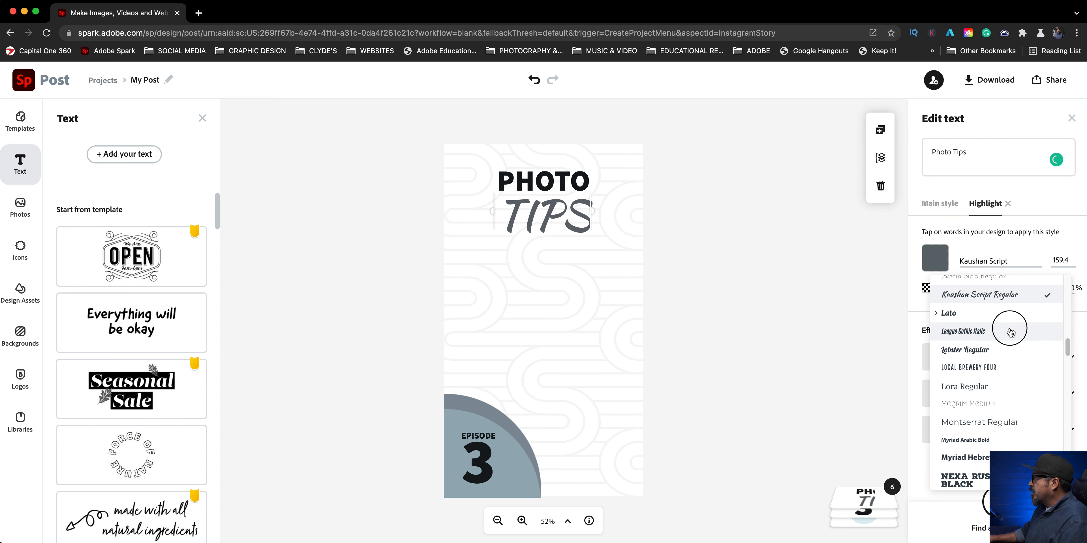
click(1010, 333)
drag(1067, 348, 1067, 371)
click(1025, 373)
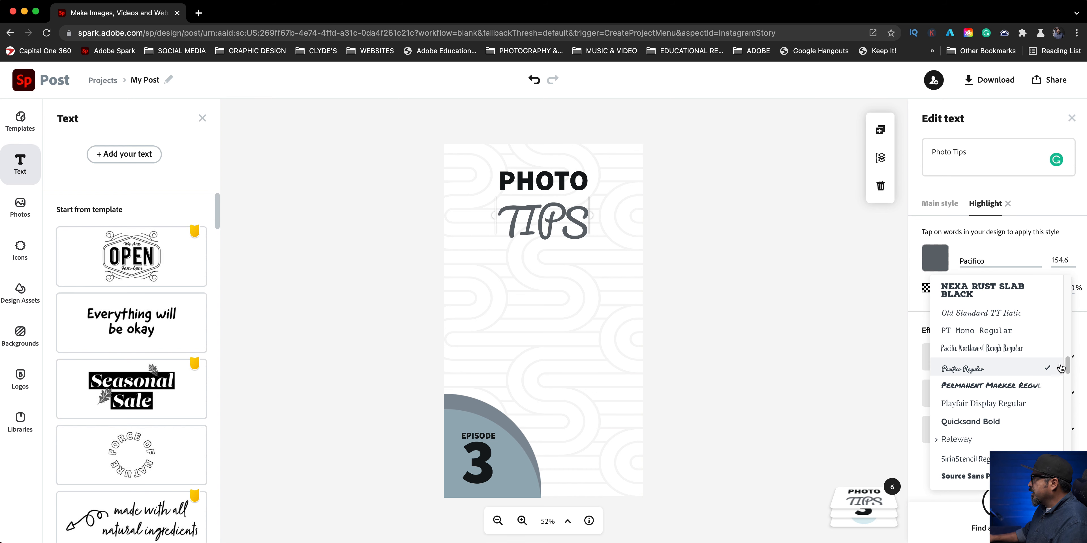
drag(1067, 367, 1067, 398)
click(1037, 387)
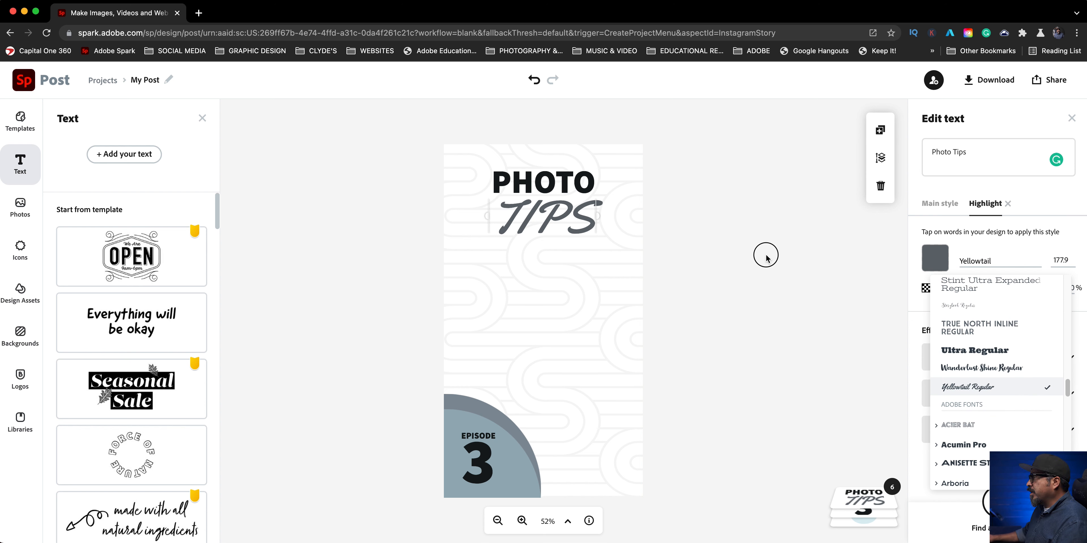
click(765, 254)
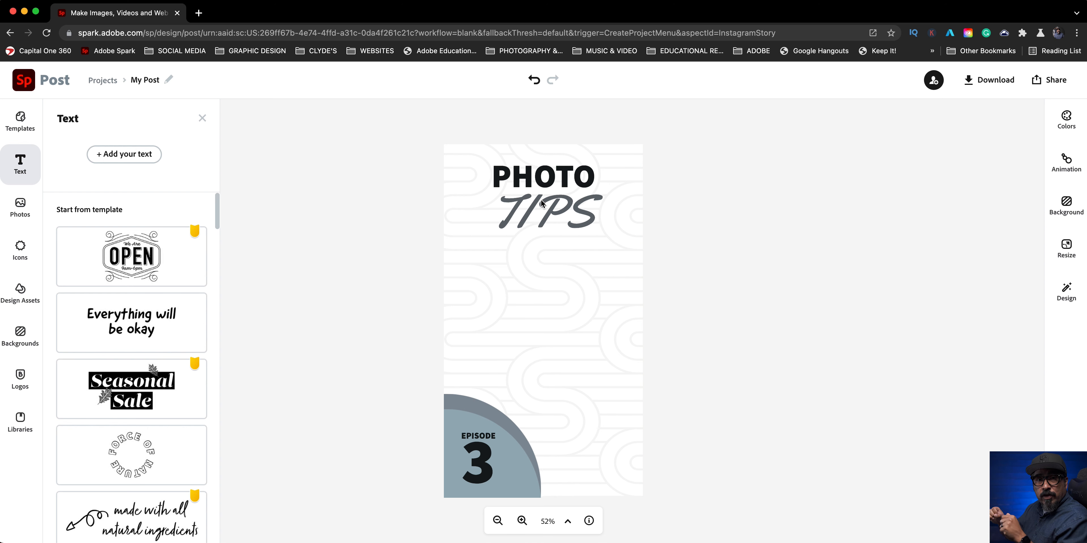
Upload the portrait photo and enlarge it in the middle of the page below the title
click(28, 213)
click(134, 167)
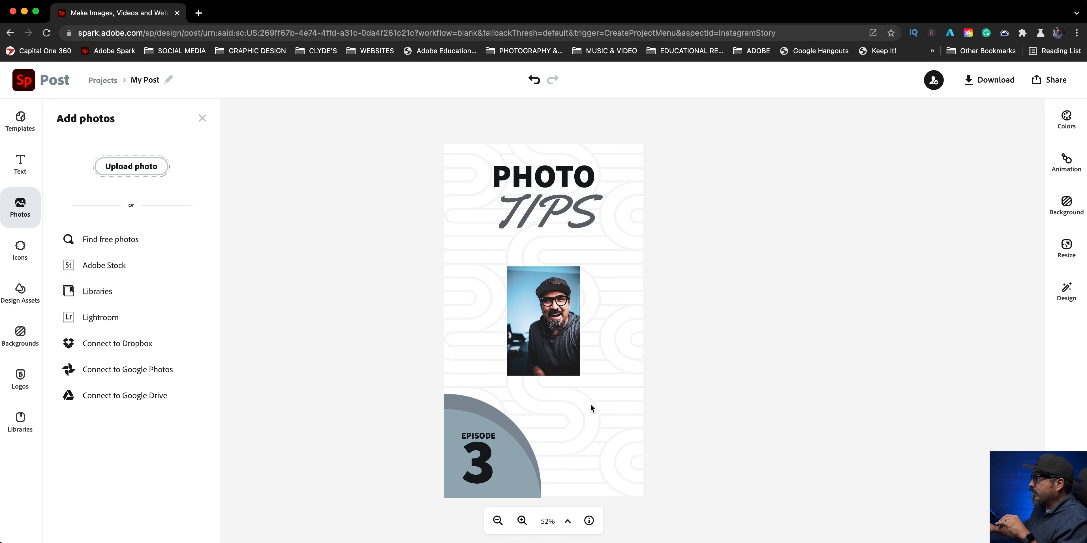
click(559, 298)
mouse_move(583, 373)
mouse_down()
mouse_move(613, 426)
mouse_move(572, 372)
mouse_up()
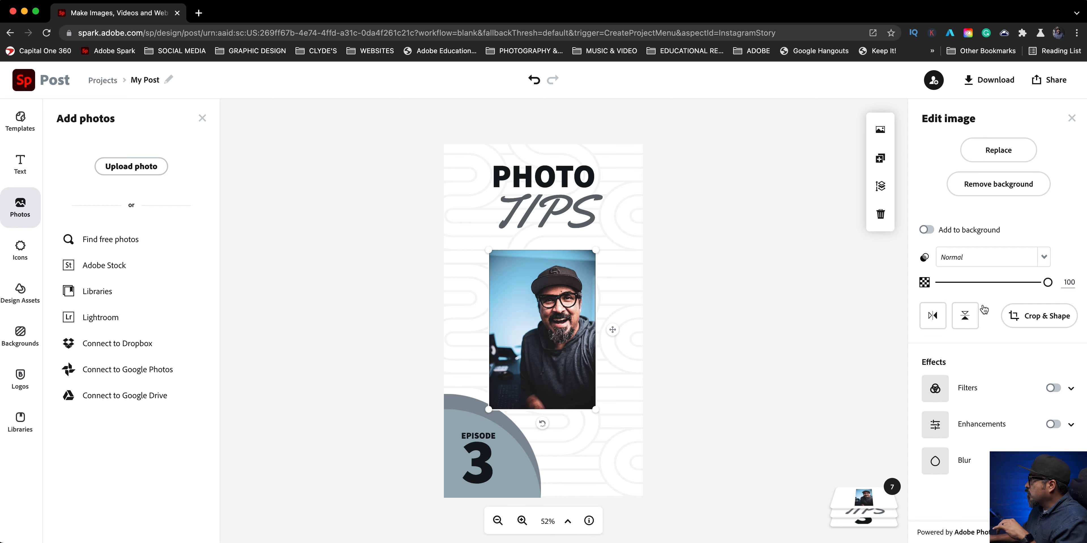
Crop the portrait photo in Freeform mode tighter around the man, and enlarge the cropped photo beneath the title
click(1016, 320)
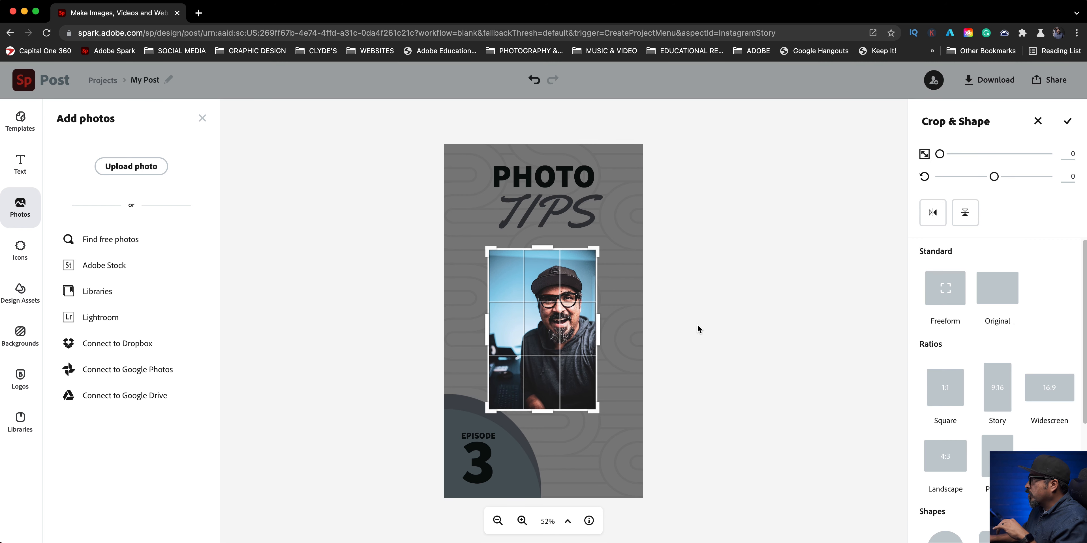
drag(490, 250, 505, 264)
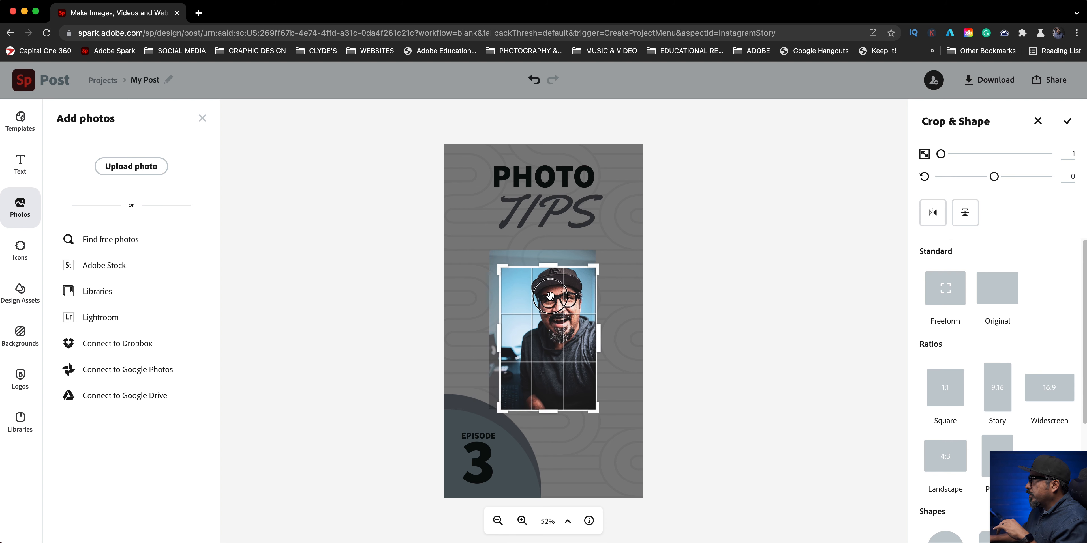
click(946, 291)
drag(547, 265, 547, 259)
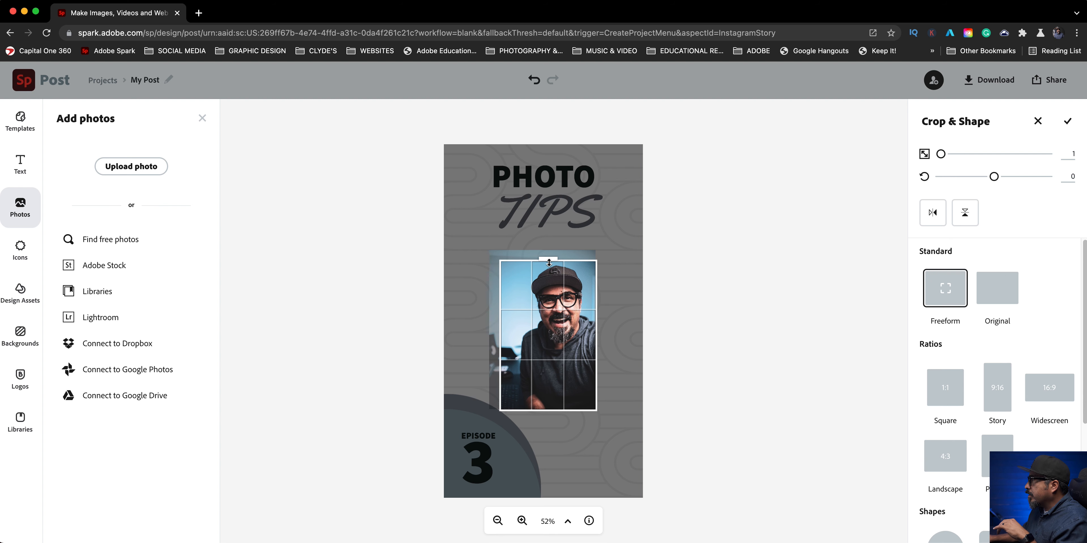
drag(502, 408, 509, 391)
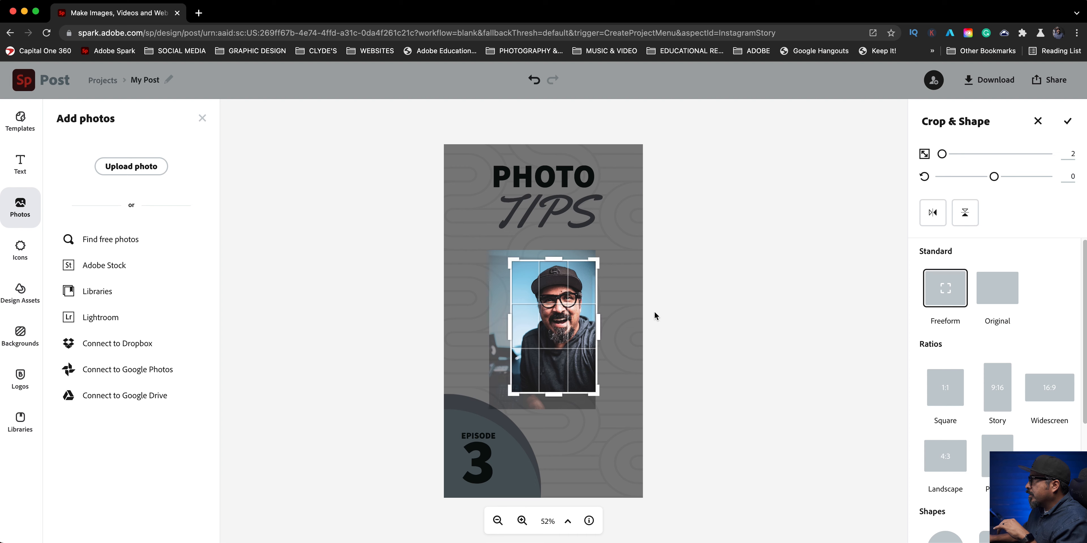
click(707, 303)
drag(603, 258, 594, 285)
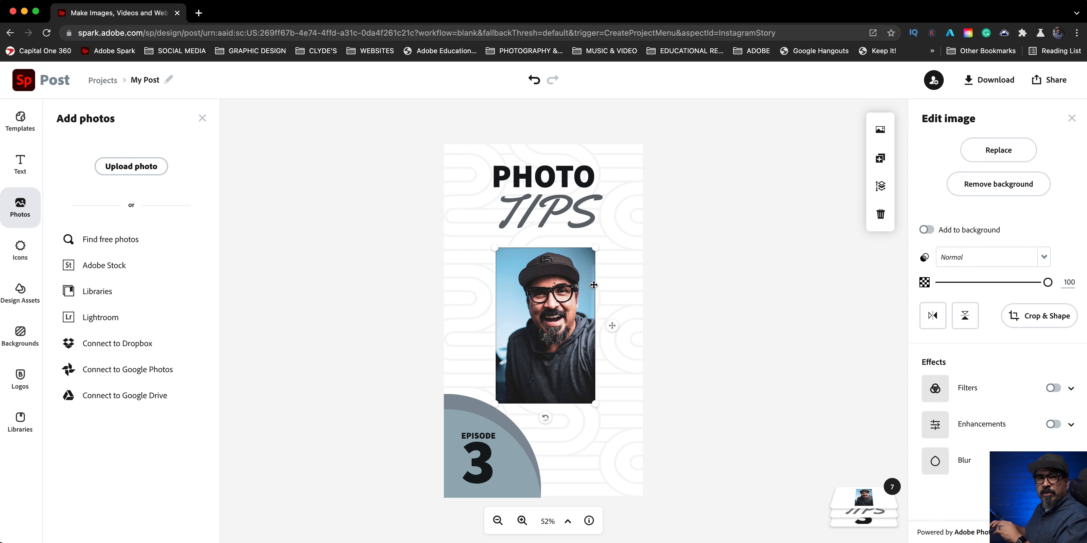
Search the design assets for "camera"
click(17, 298)
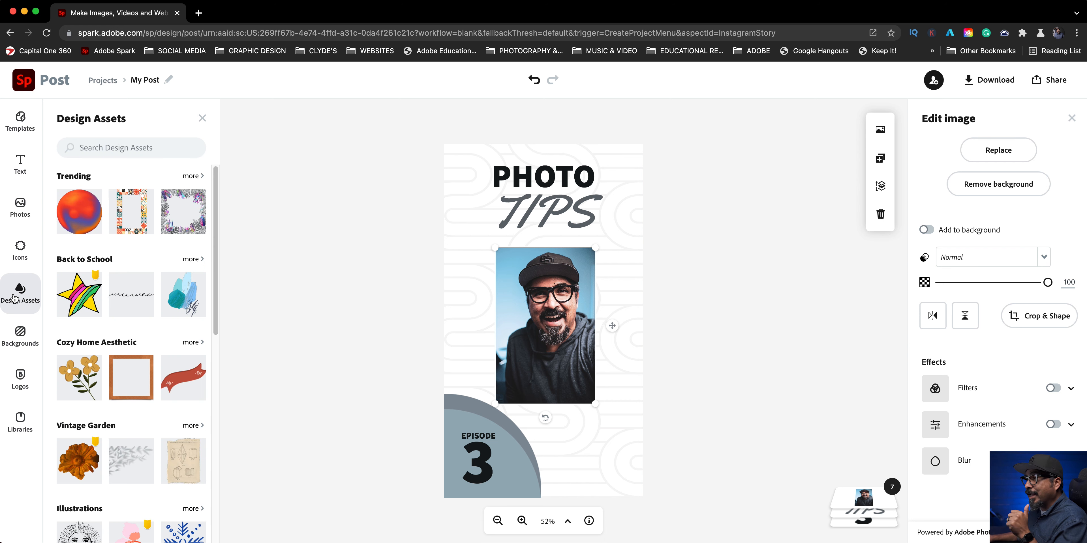
click(107, 144)
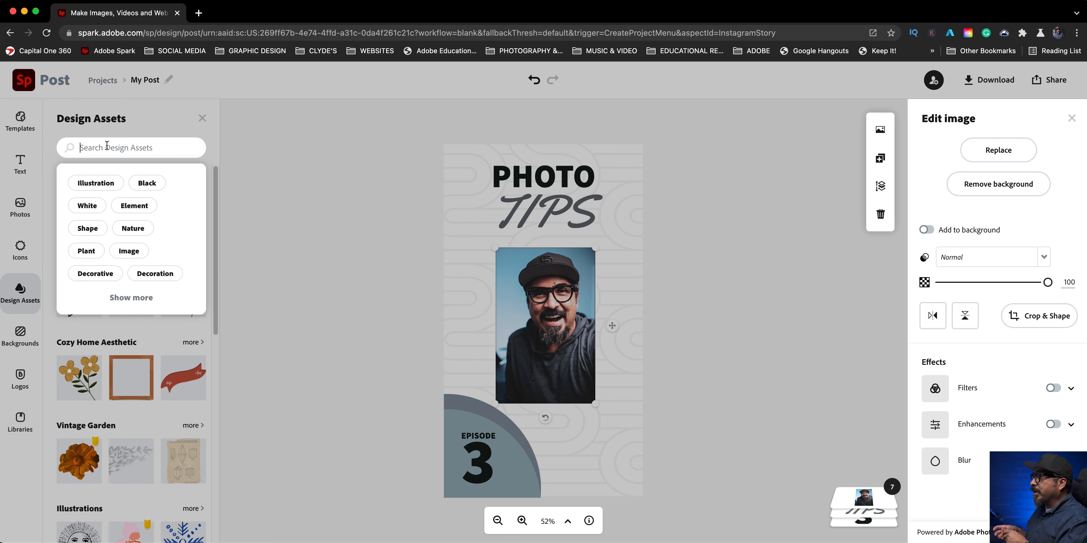
text(m)
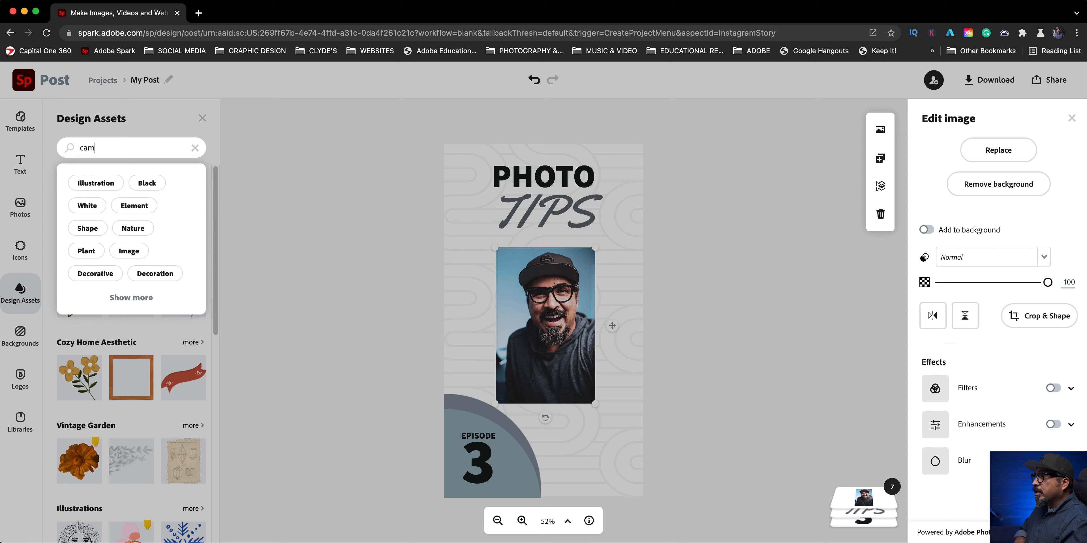
text(era)
key(Return)
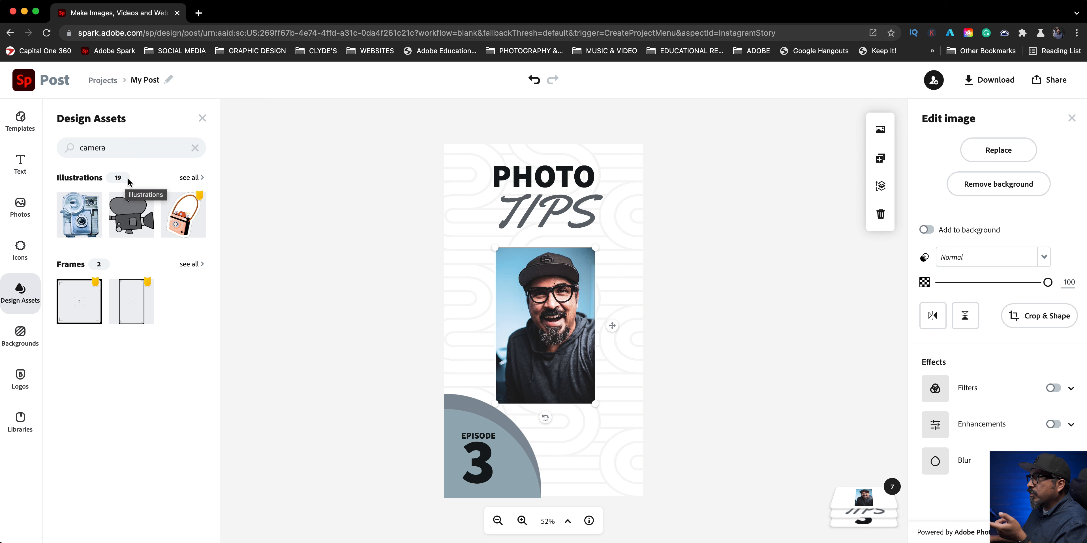
Add the dark vintage camera illustration from the full results, shrink it and place it over the portrait's upper-left corner
click(185, 179)
scroll(126, 399, down, 6)
scroll(125, 399, down, 5)
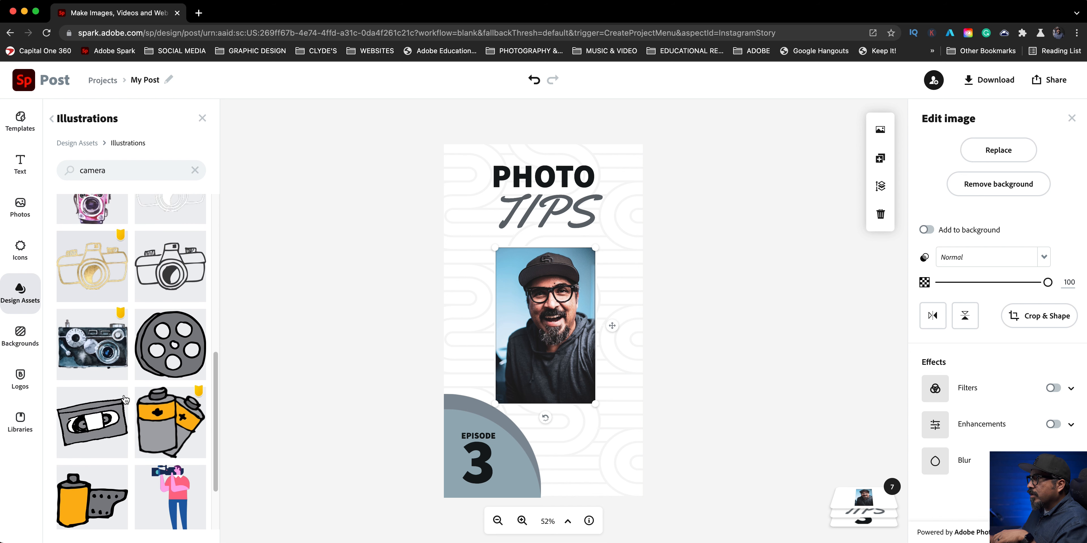
scroll(126, 400, up, 3)
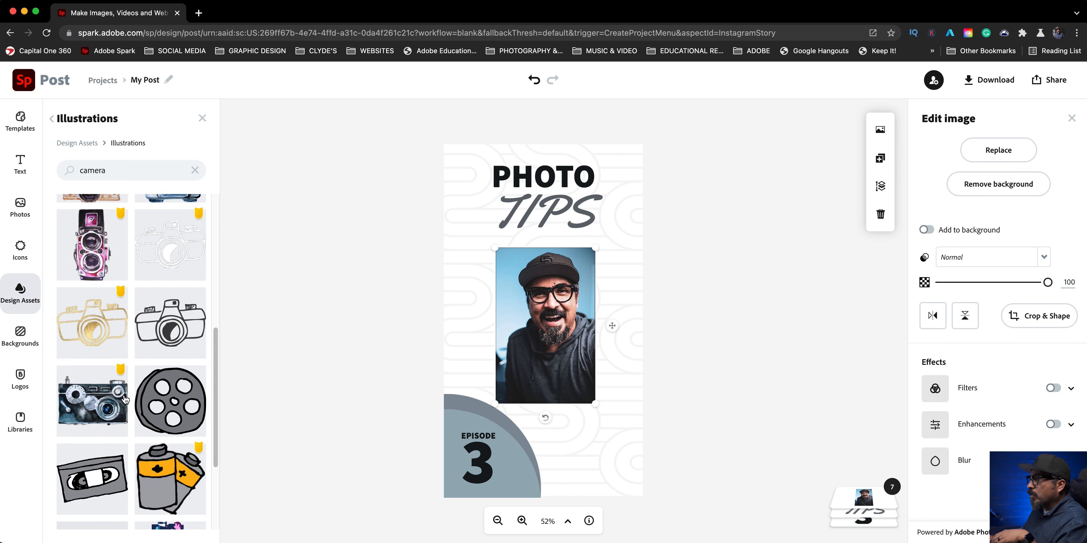
click(109, 405)
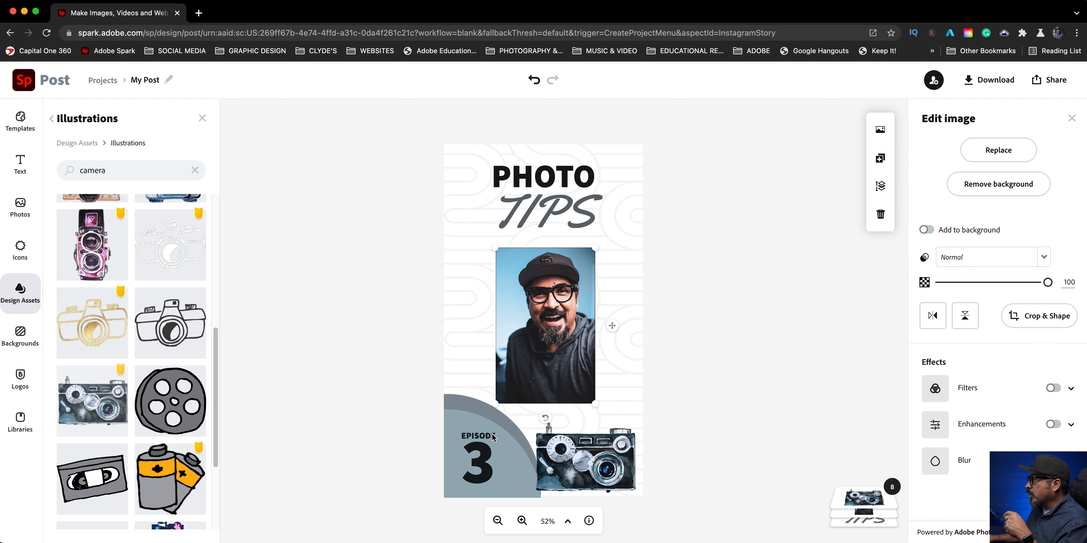
click(609, 453)
drag(631, 492, 503, 267)
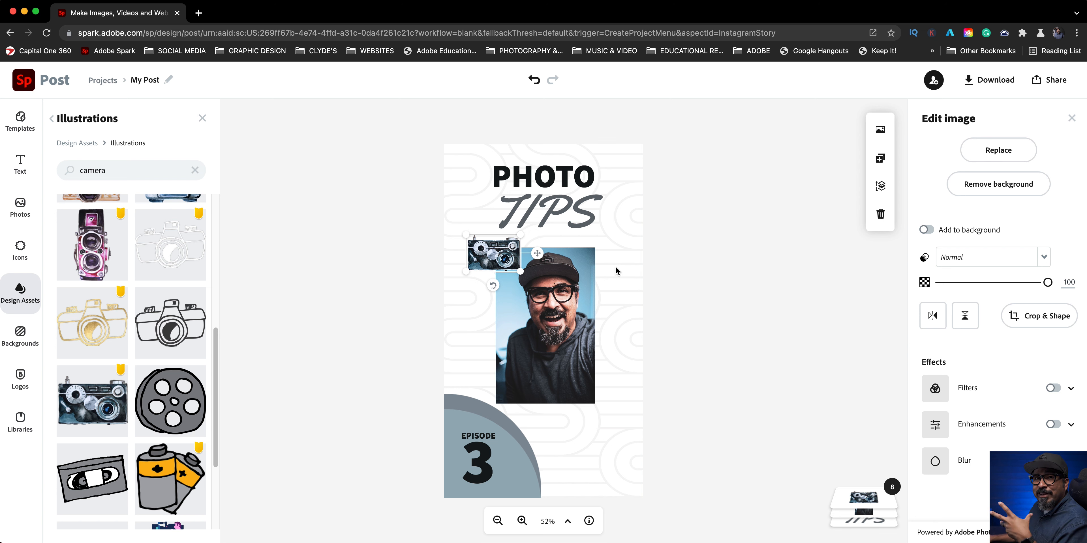
Try a Duotone filter on the camera illustration with light blue #94D2DF shadows and red #CE0325 highlights
click(1039, 392)
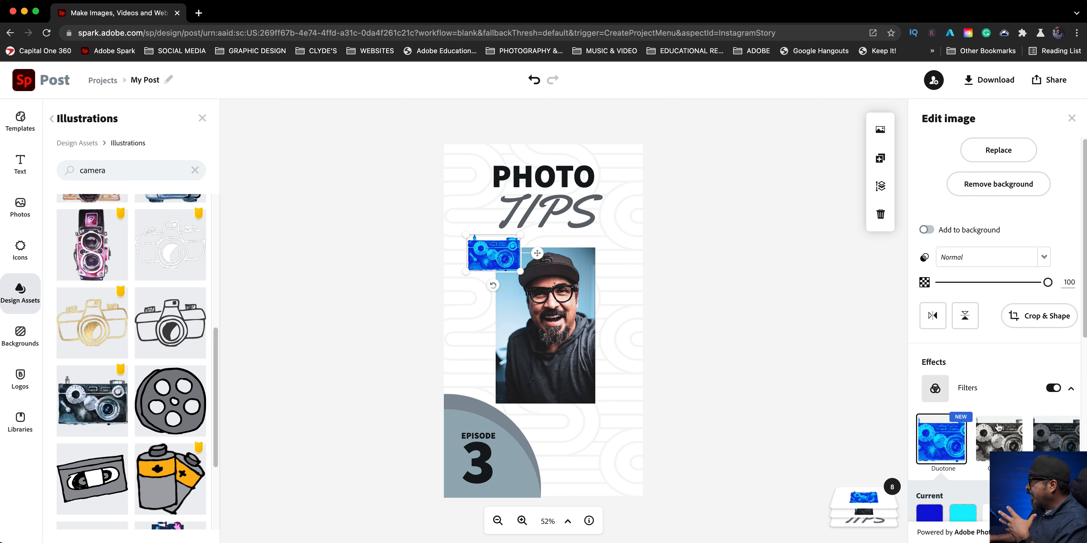
scroll(970, 456, down, 5)
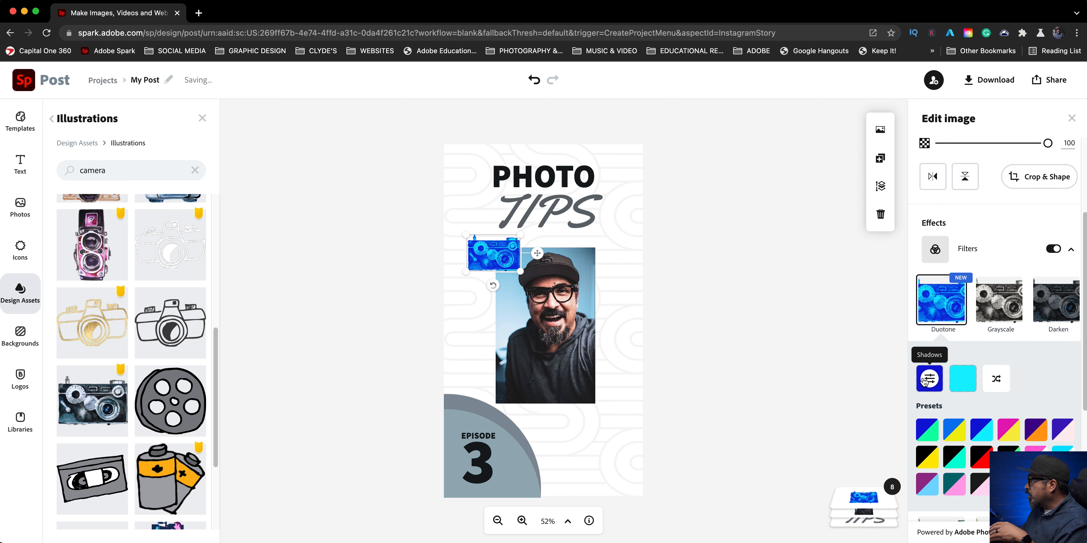
click(925, 380)
click(835, 265)
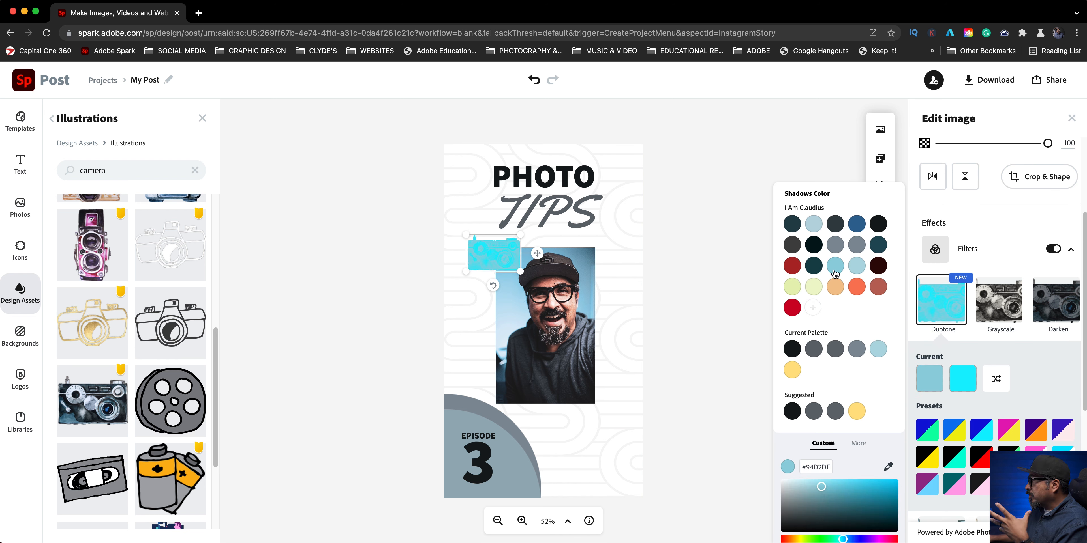
click(962, 378)
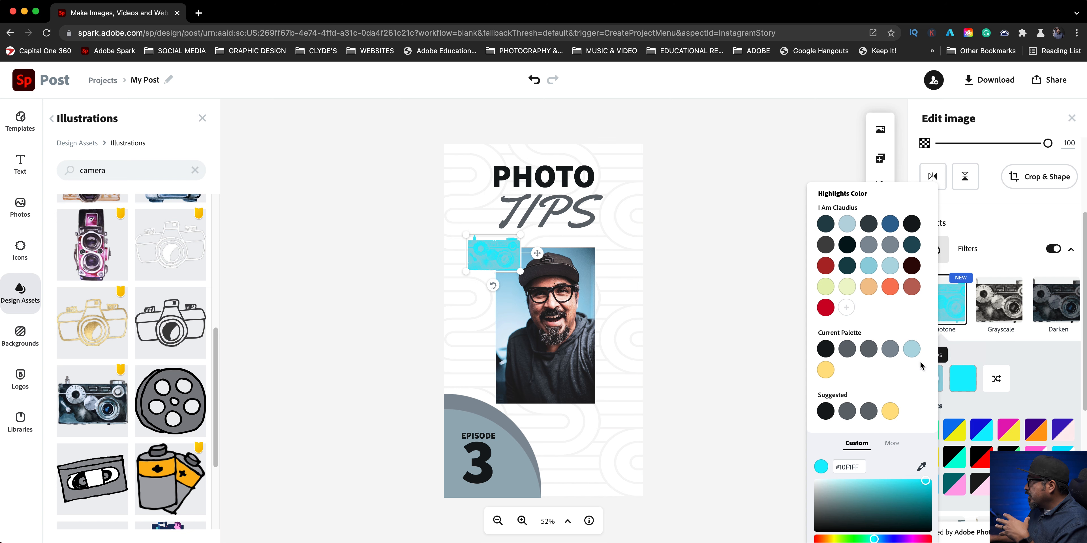
click(826, 310)
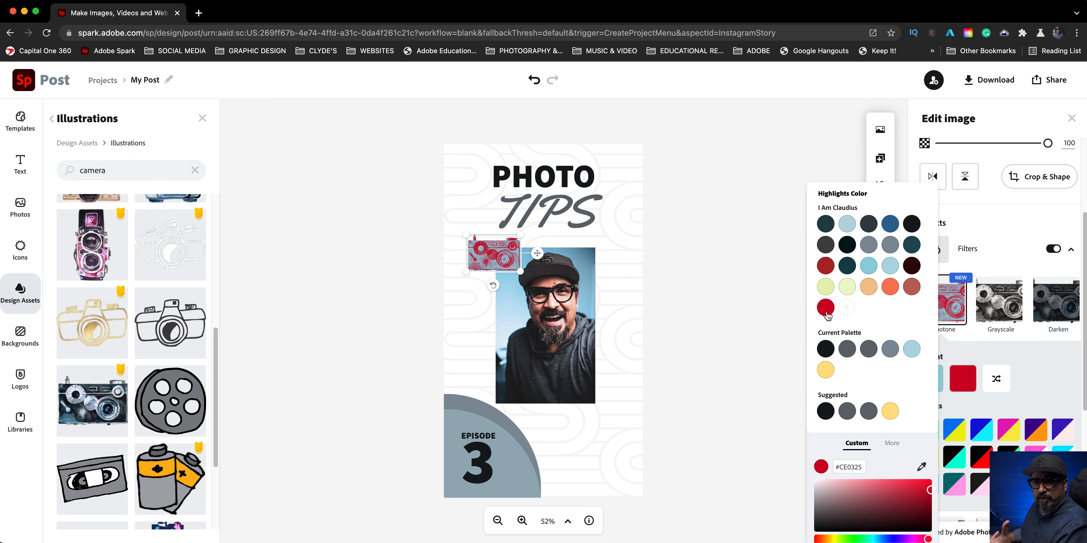
Undo the red highlight colour, switch off the camera's filters and deselect the illustration
click(534, 80)
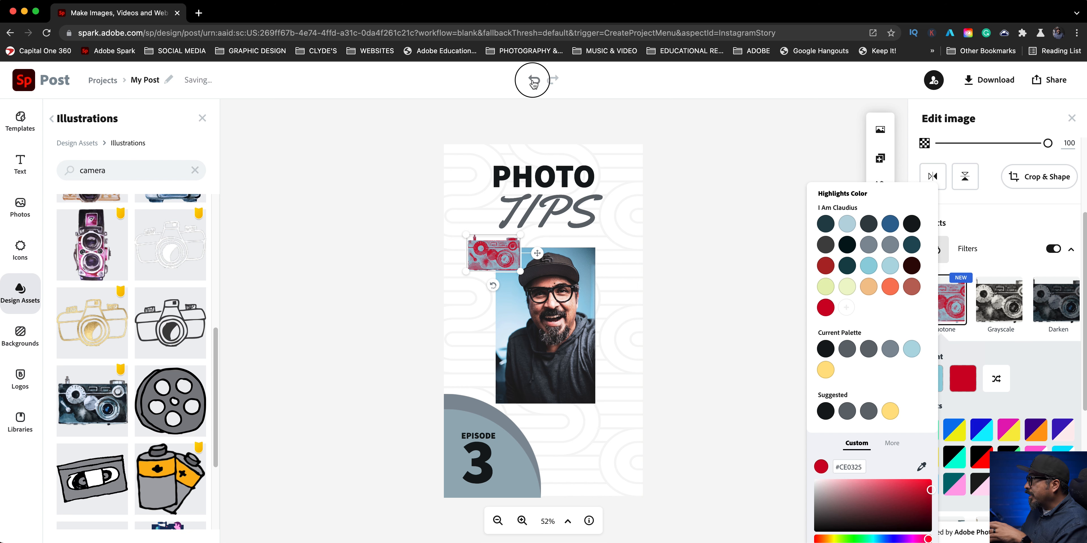
click(532, 81)
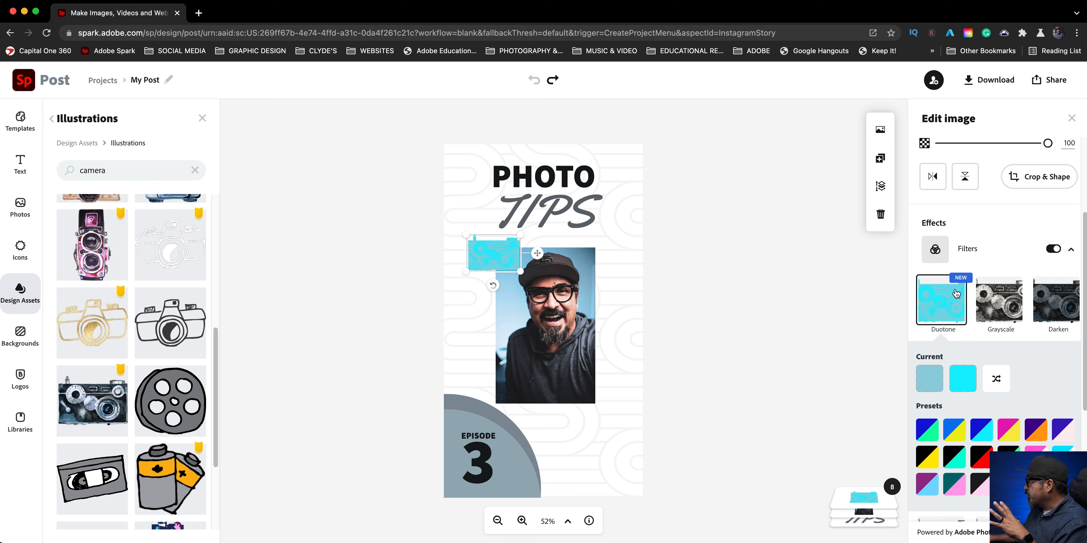
click(1053, 249)
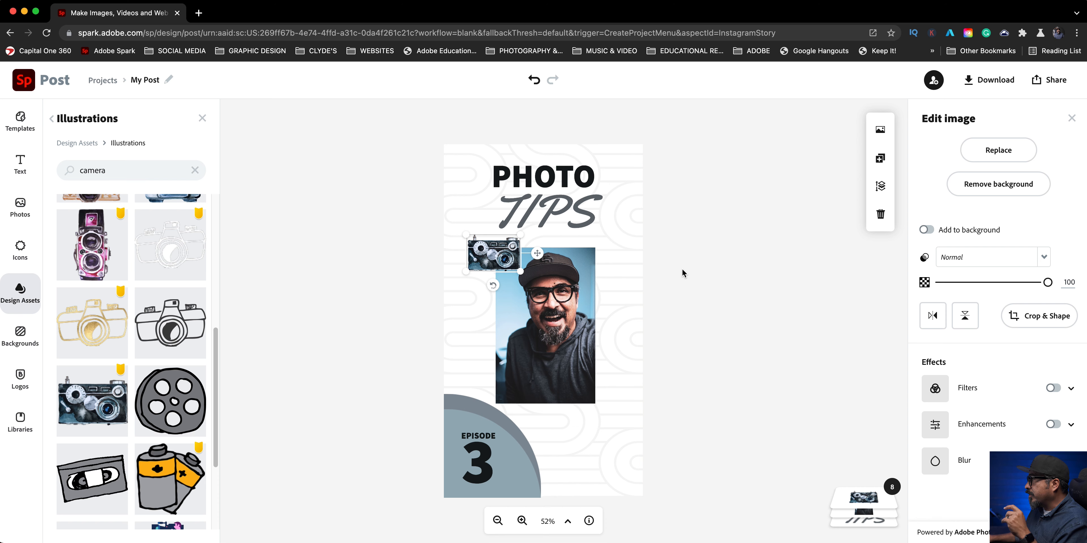
click(679, 296)
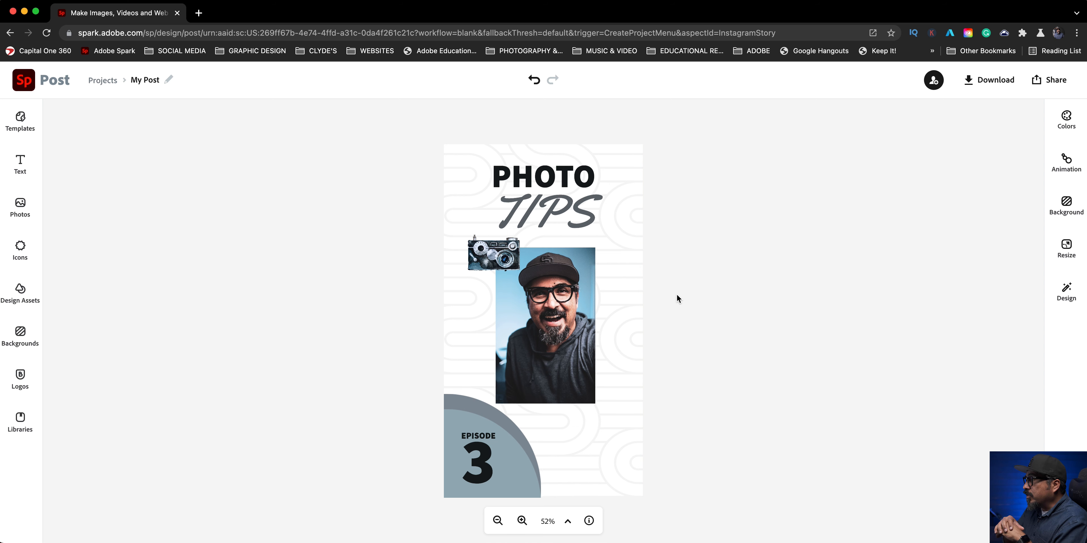
Download the design as a PNG with a solid color background, and dismiss the browser's download bar
click(979, 89)
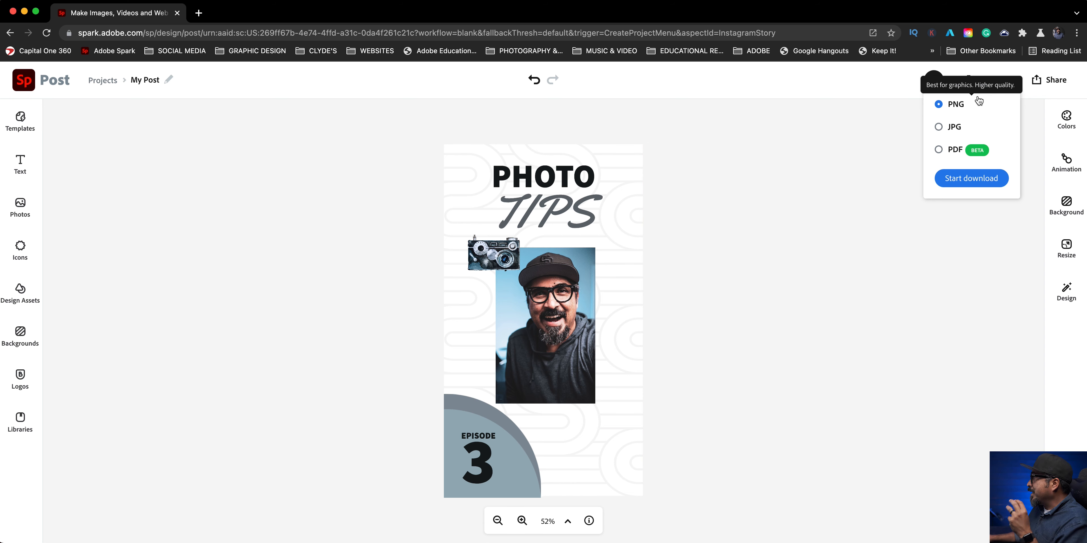
click(978, 179)
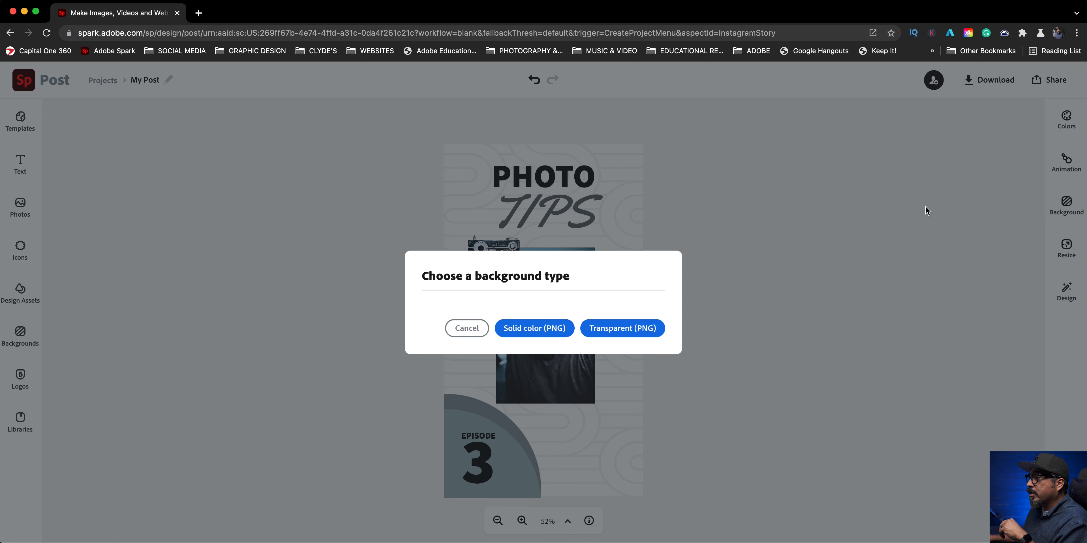
click(554, 335)
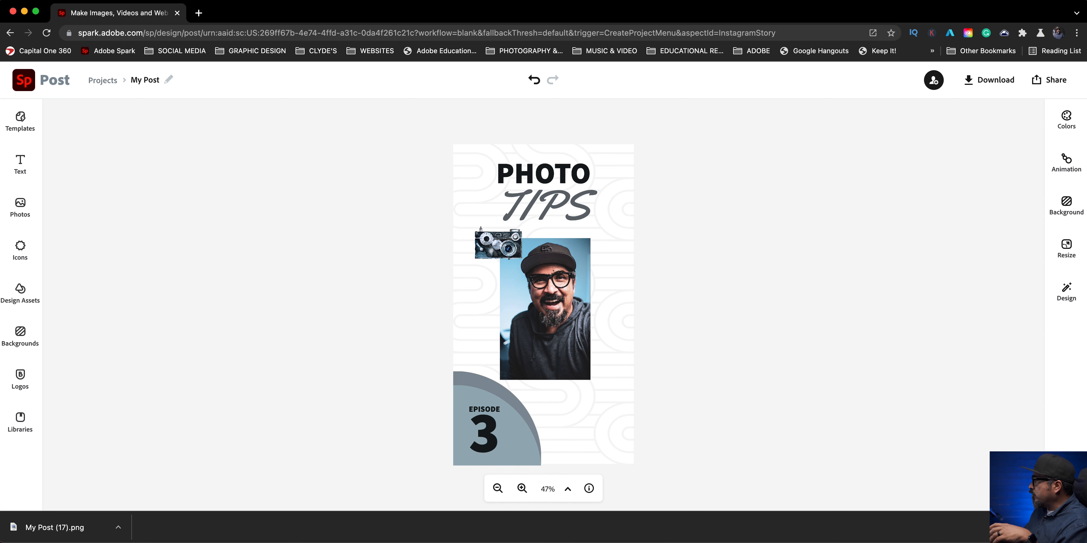
click(1076, 527)
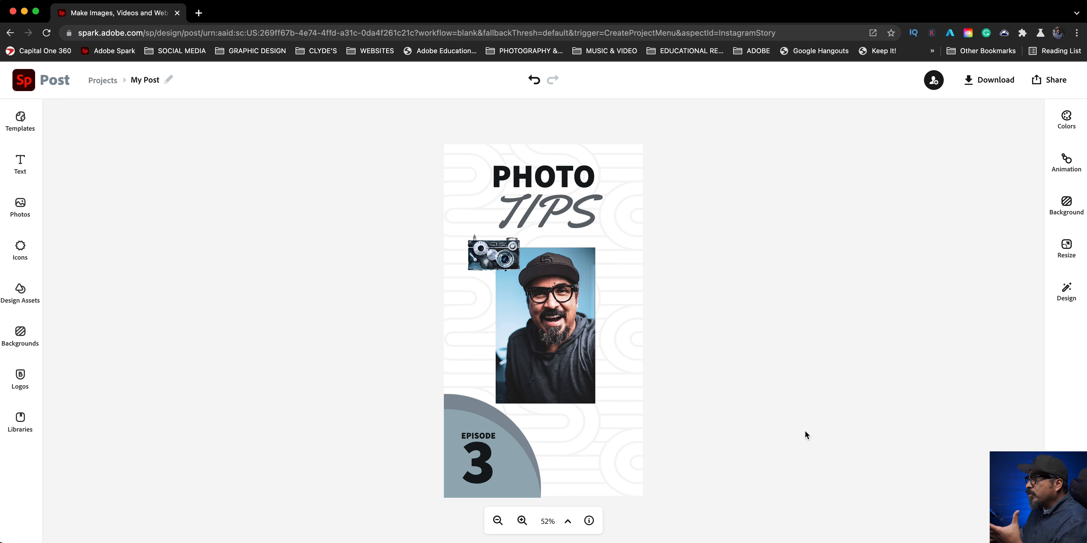
Rename the project as PHOTO-TIPS-COVER-03
click(151, 73)
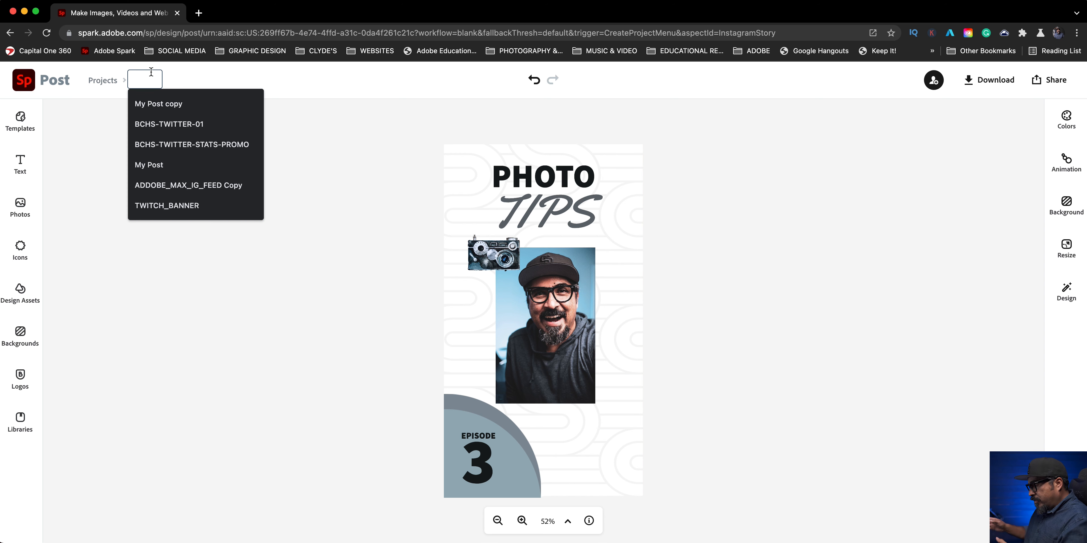
text(PHOTO)
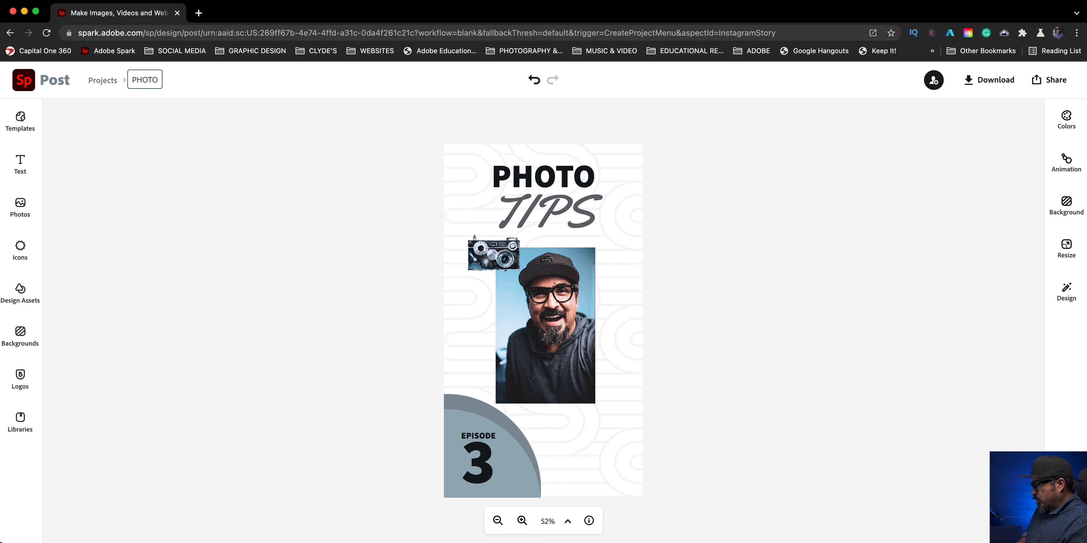
text(-TIPS)
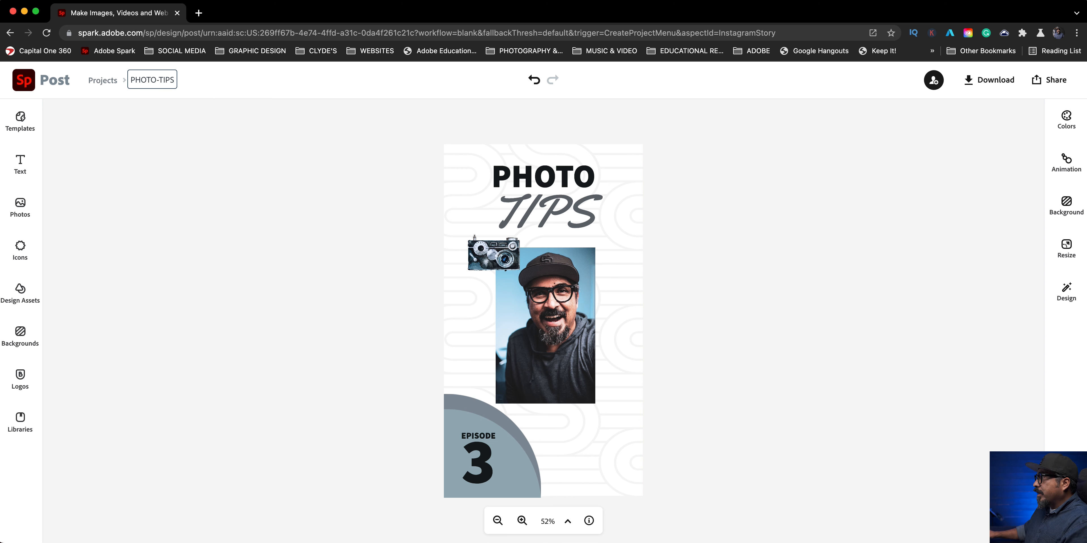
click(161, 150)
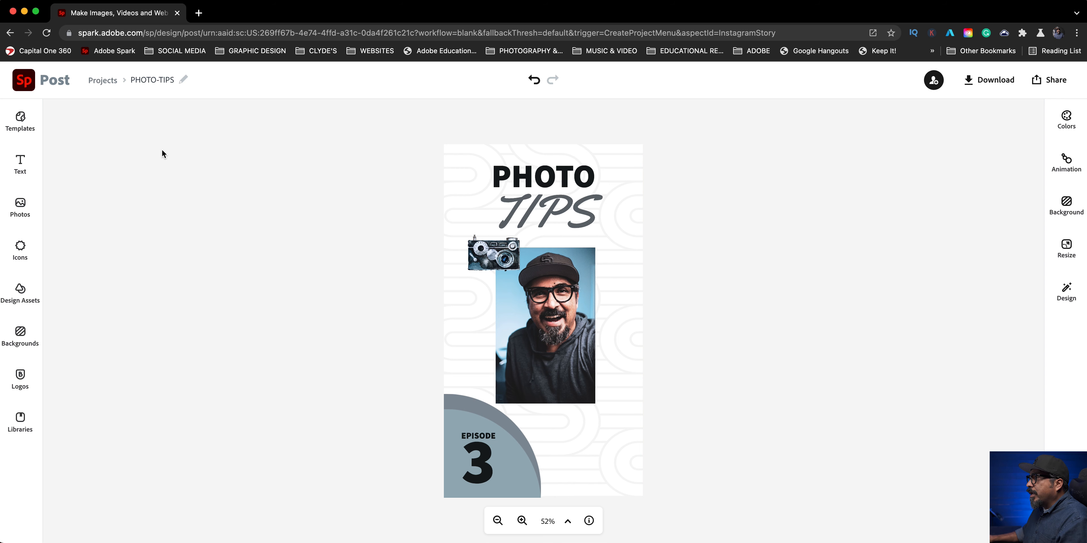
click(173, 81)
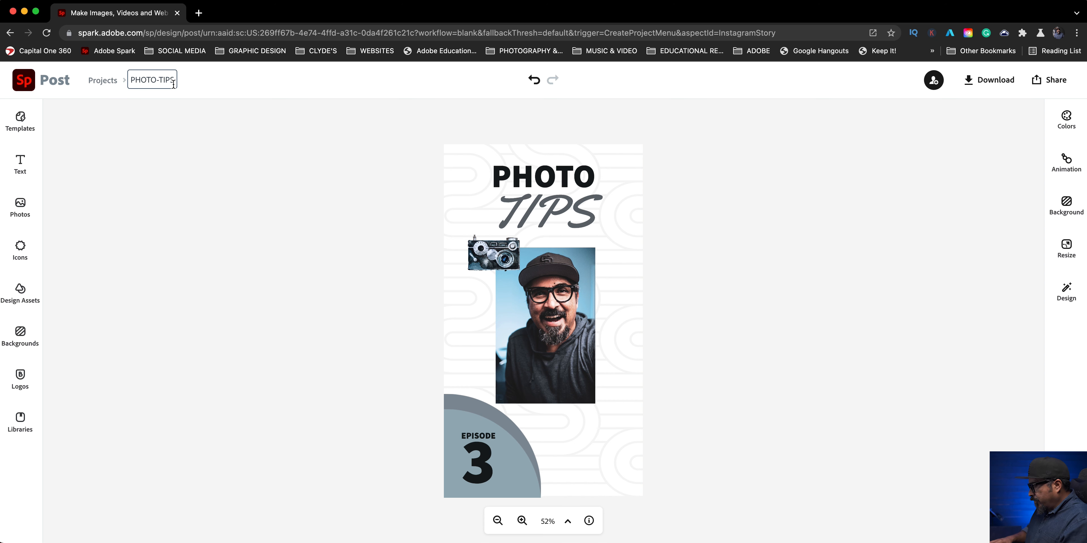
text(-COVER)
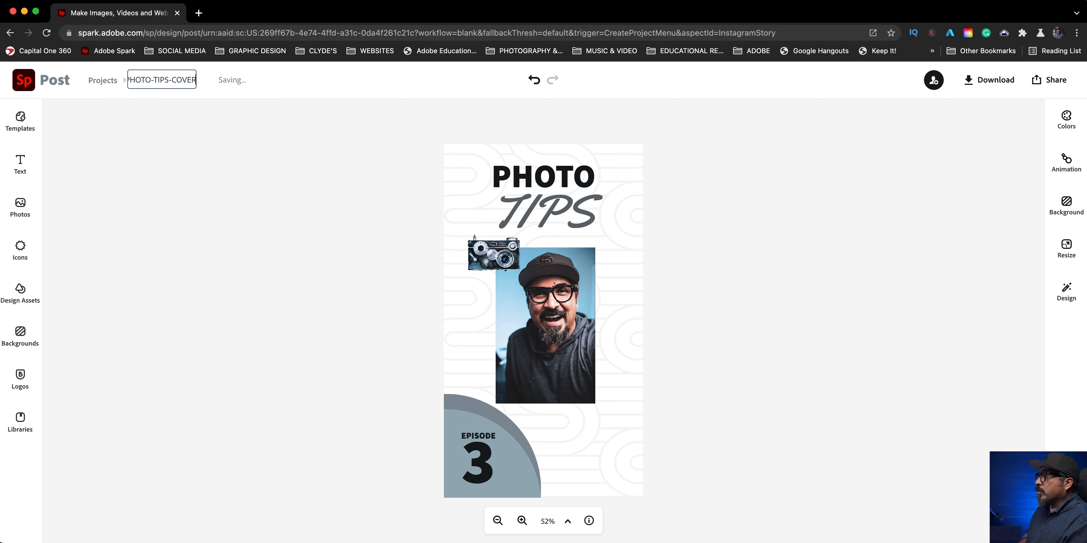
text(-)
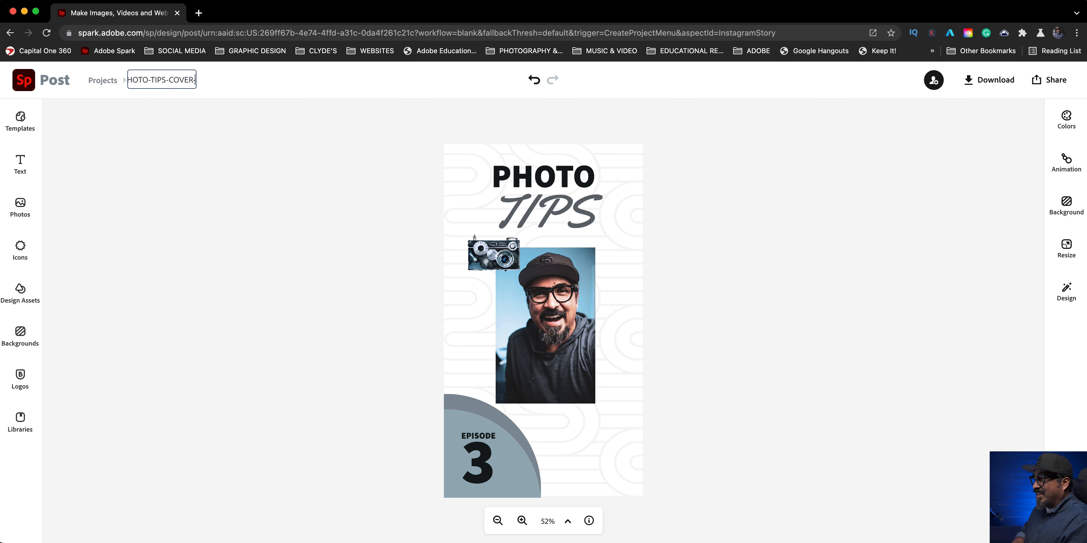
text(03)
key(Return)
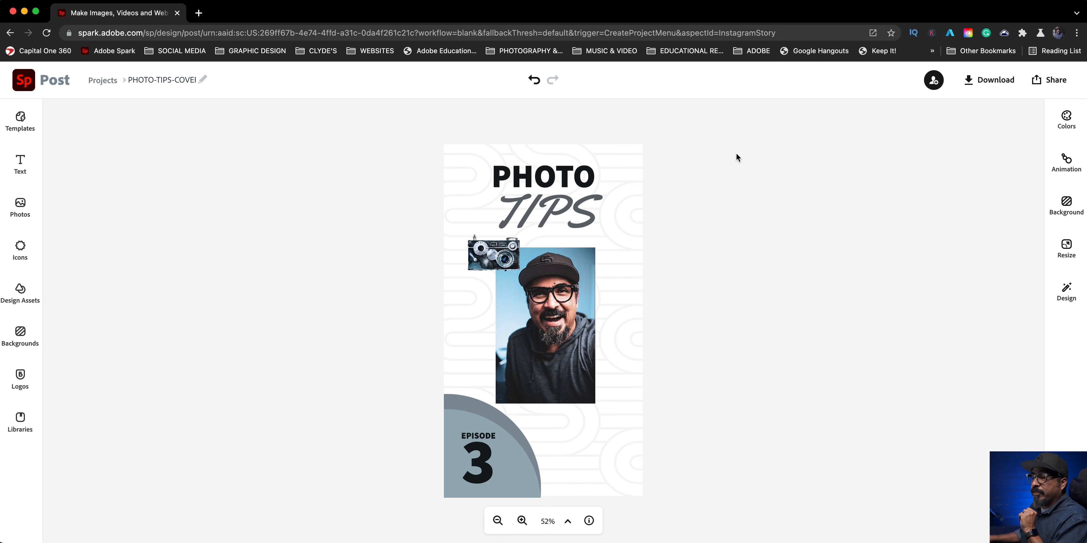
Start making a template from the design and name it PHOTO-TIPS-IG-COVER
click(1048, 87)
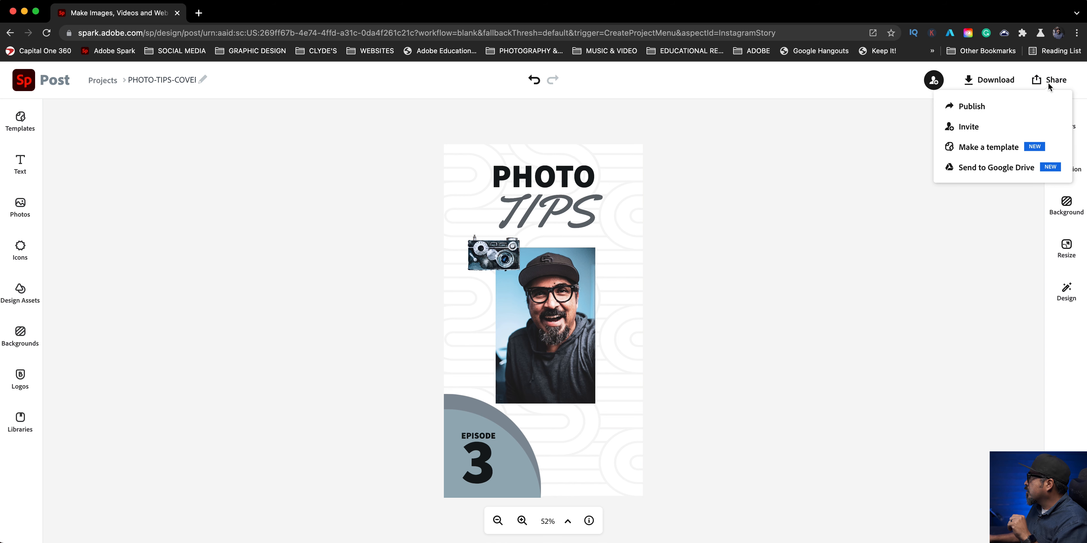
click(1000, 147)
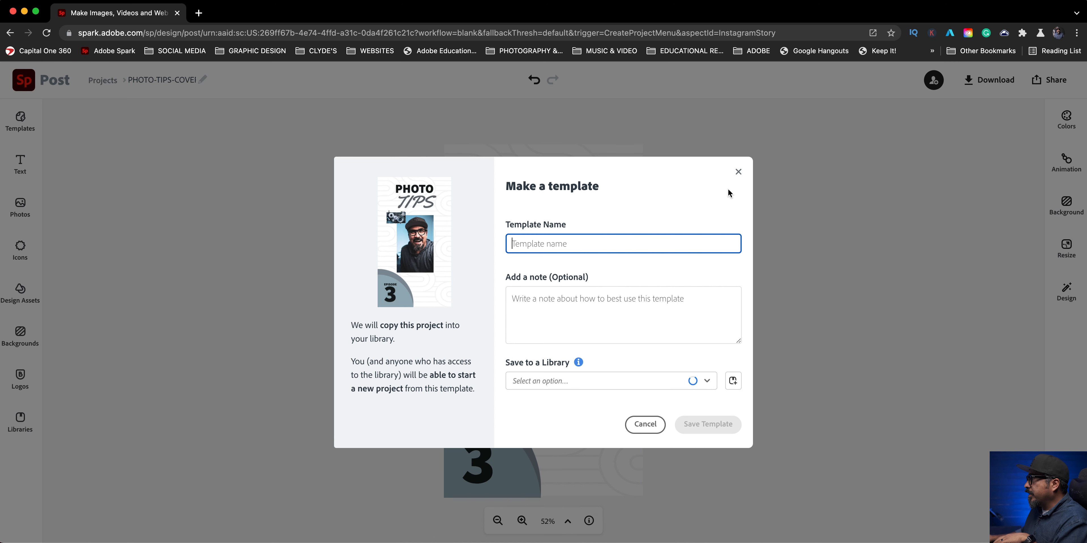
text(P)
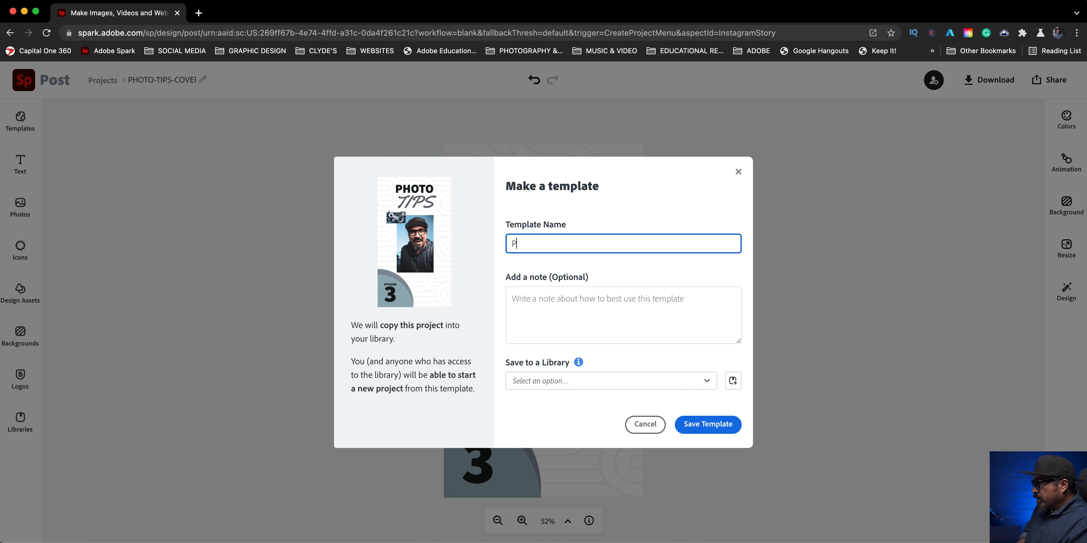
text(HOTO-TIP)
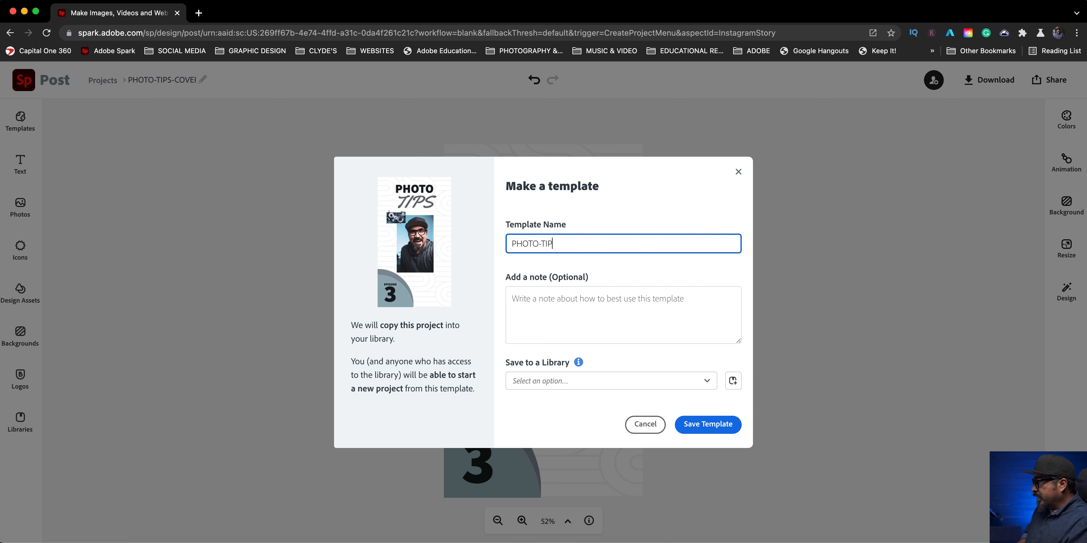
text(S-IG)
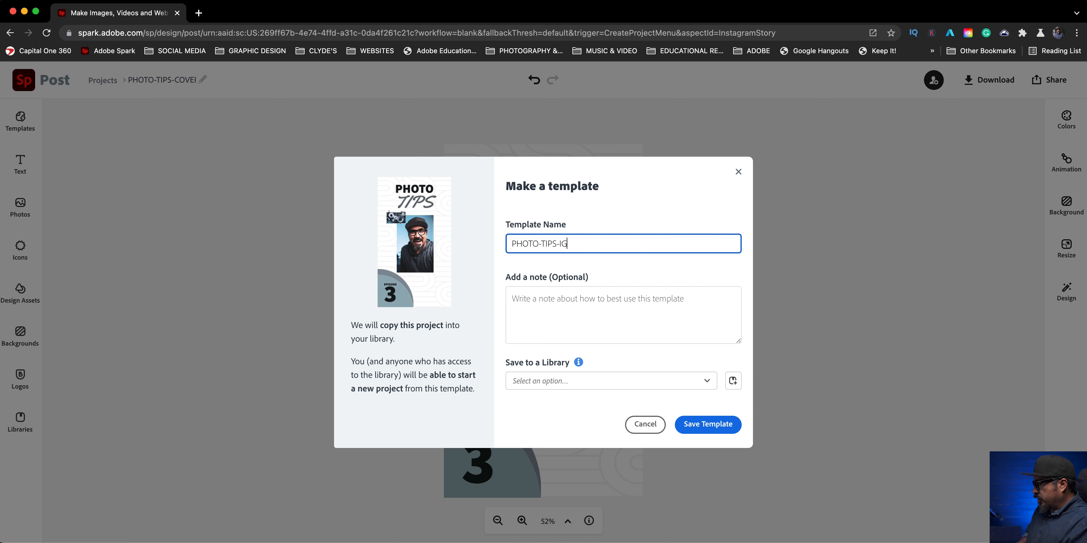
text(-COVER)
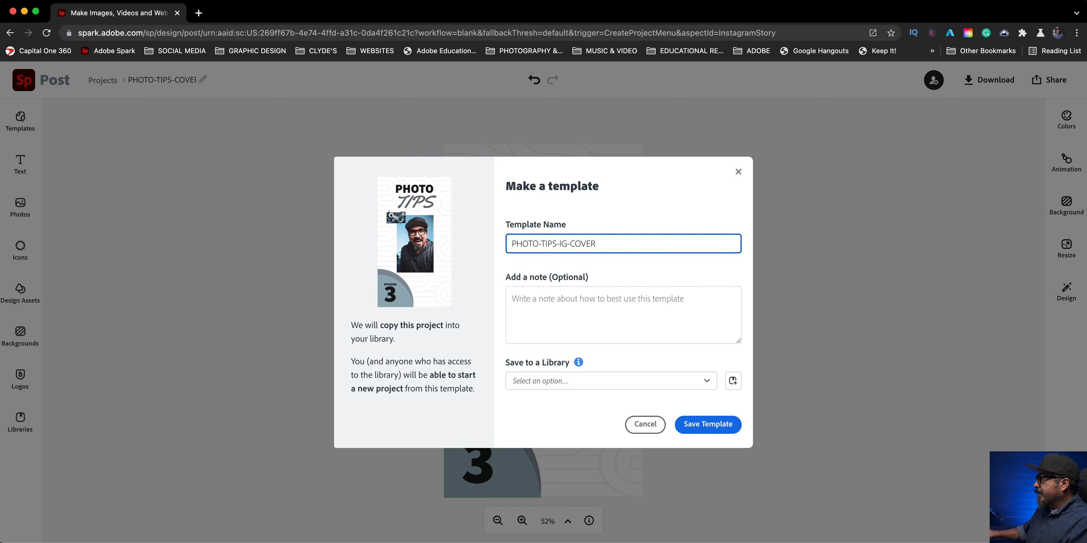
Save the template to a new library named PHOTO-TIPS-COVER-TEMPLATE
click(703, 385)
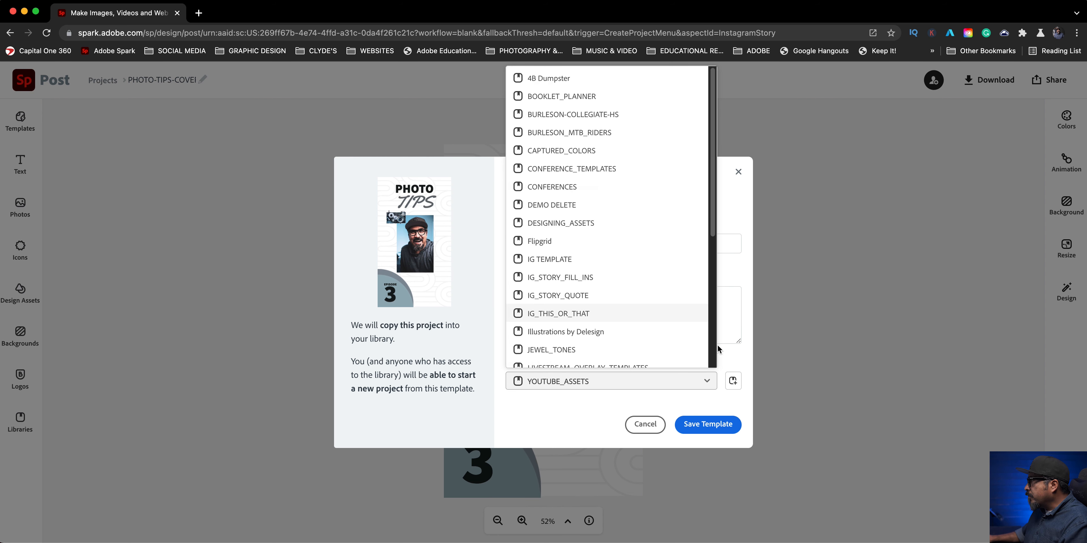
click(733, 381)
click(647, 382)
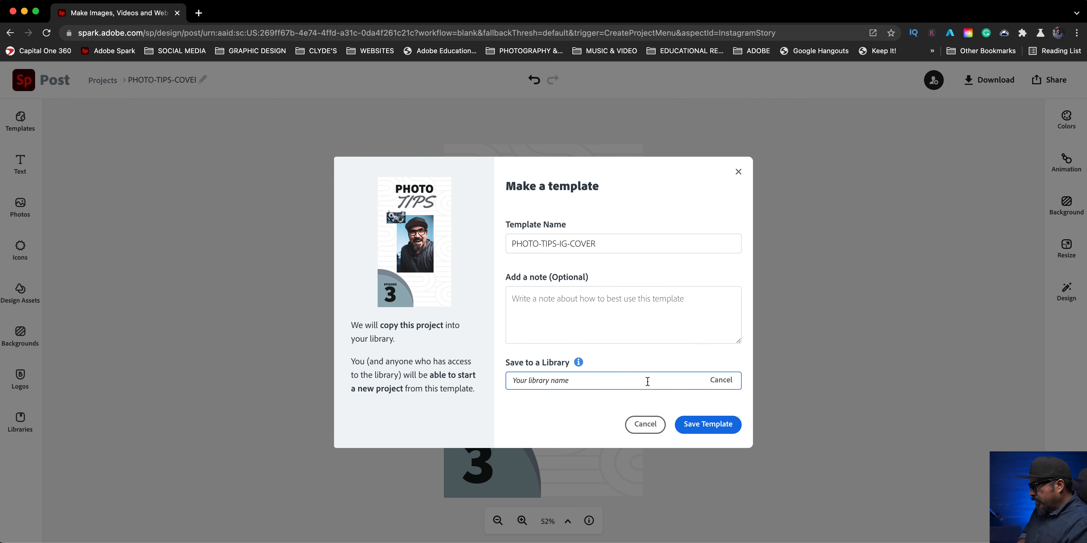
text(PHO)
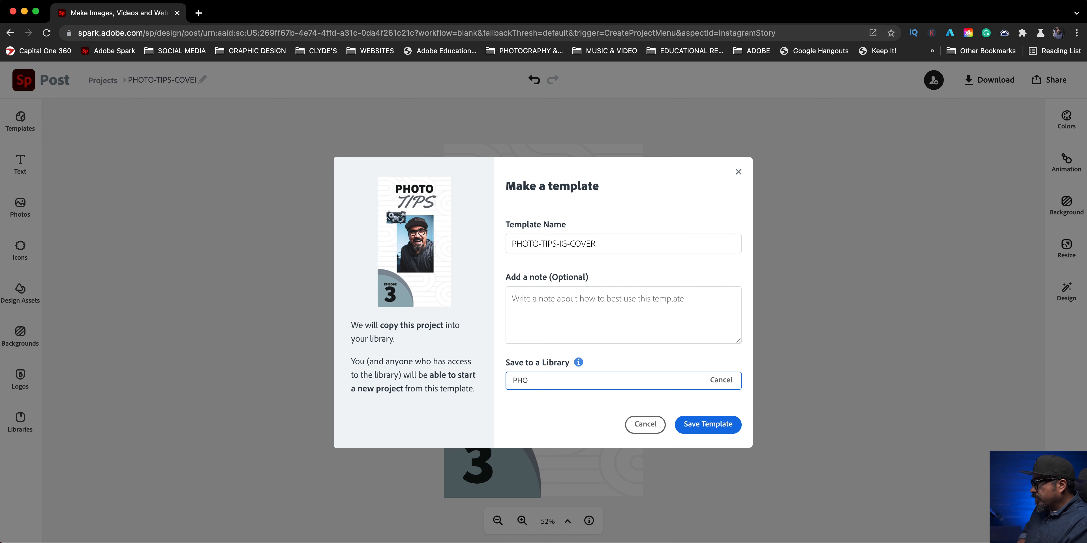
text(TO-TIPS)
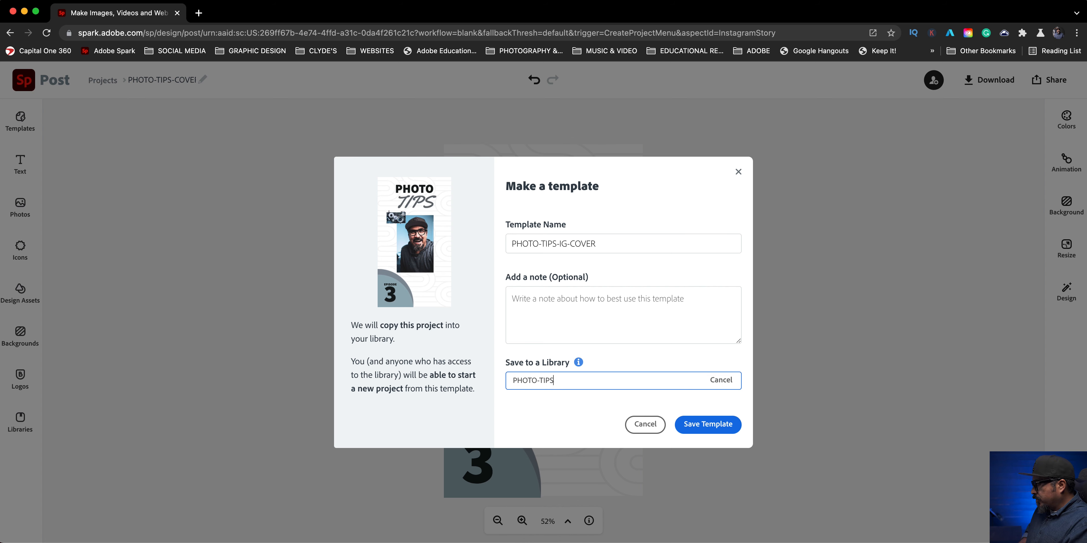
text(-COVER-TEMPA)
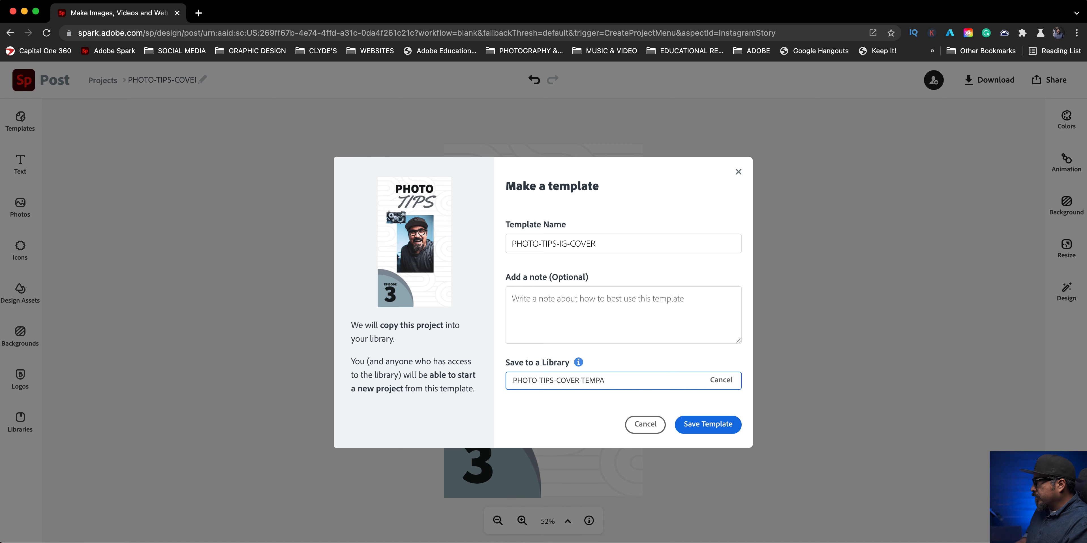
key(BackSpace)
text(LATE)
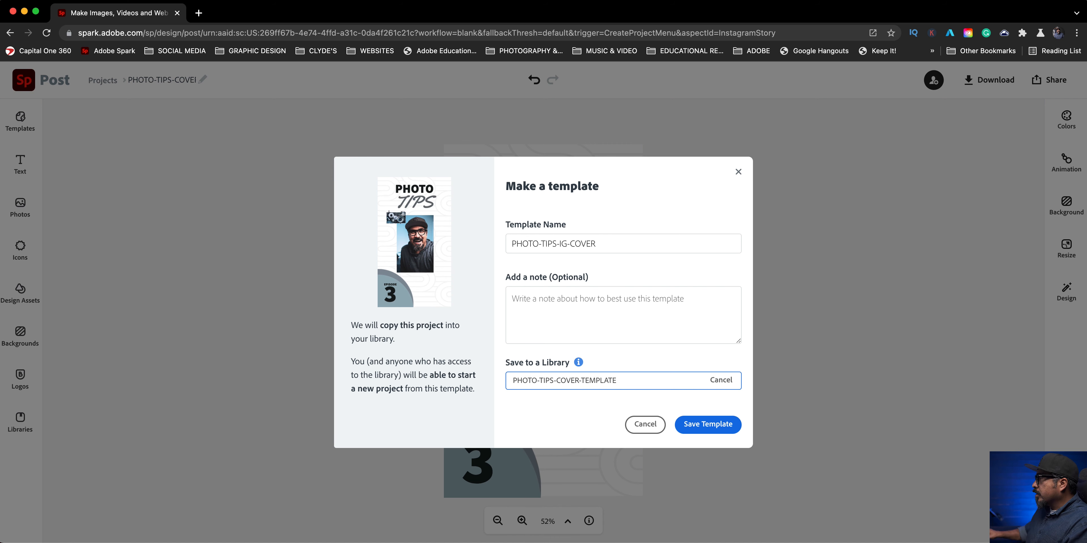
click(710, 431)
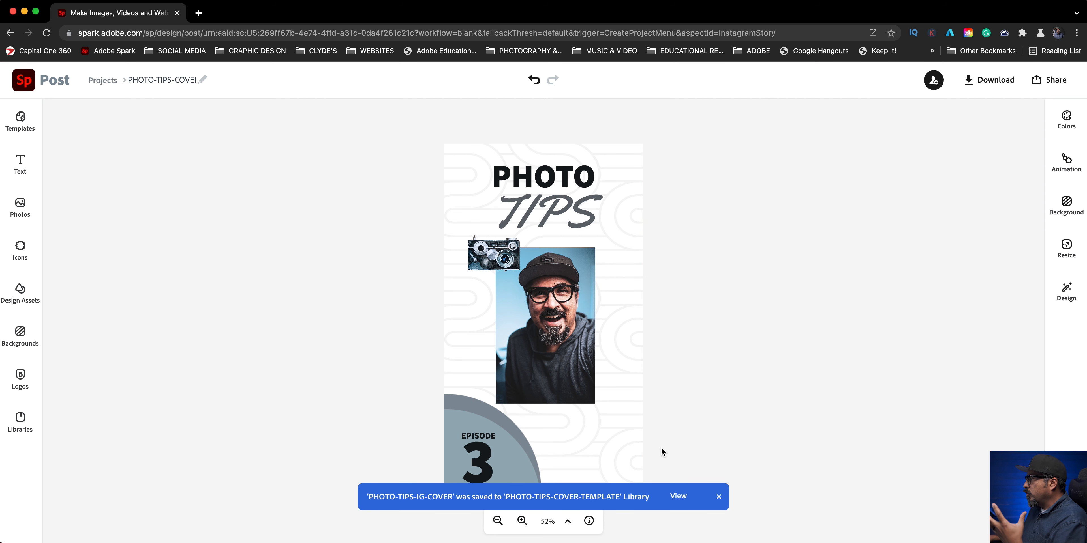
View the saved template in its library, preview it and create a new project from it
click(680, 496)
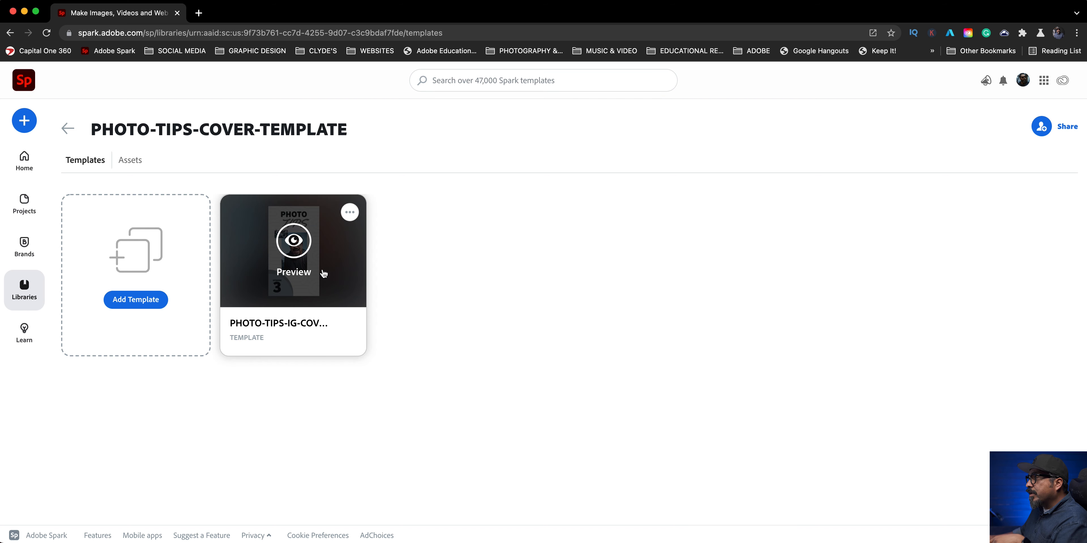
click(293, 245)
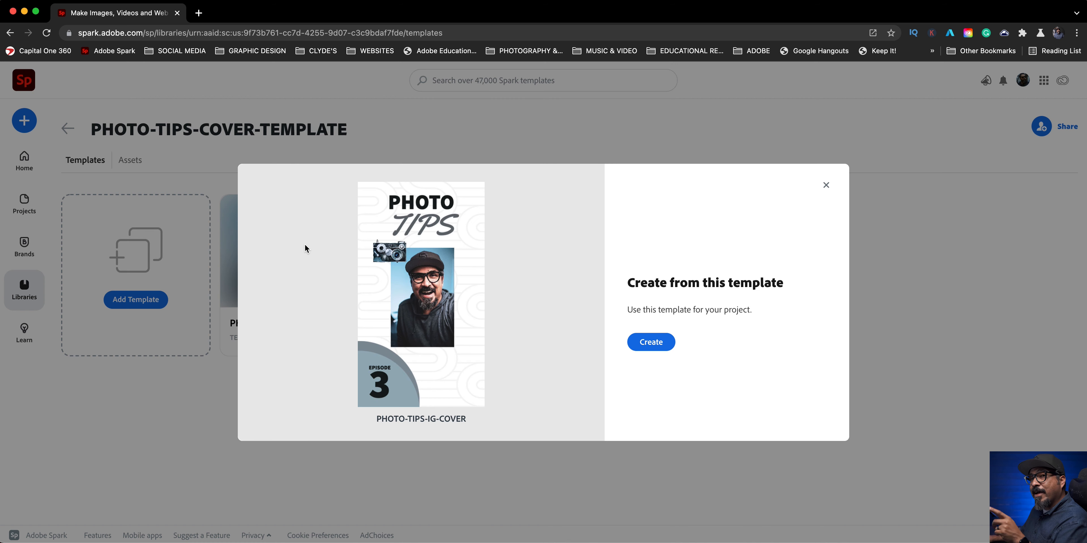
click(661, 349)
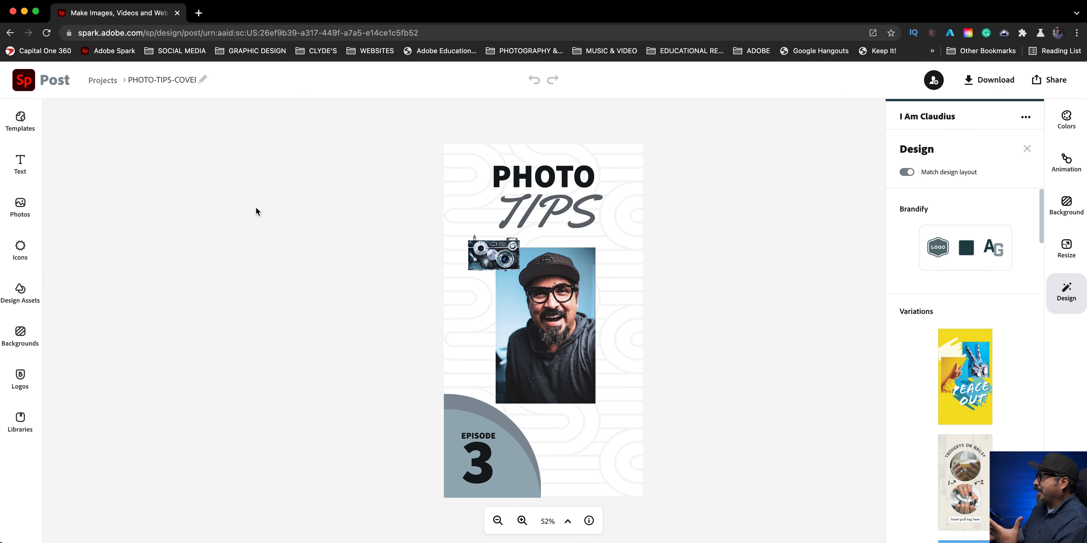
Change the episode label in the quarter circle to read Episode 4
click(475, 448)
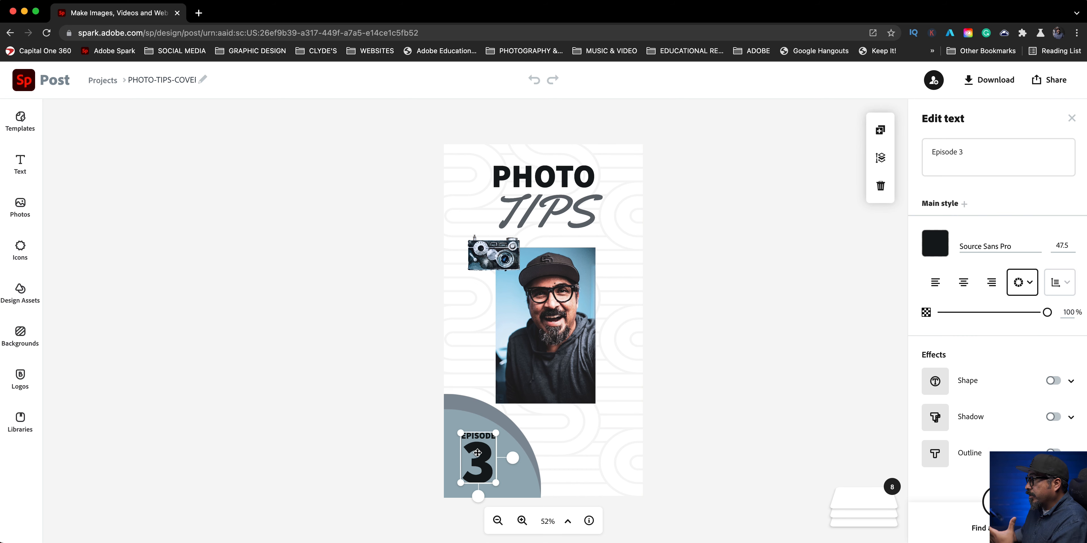
click(966, 156)
key(BackSpace)
text(4)
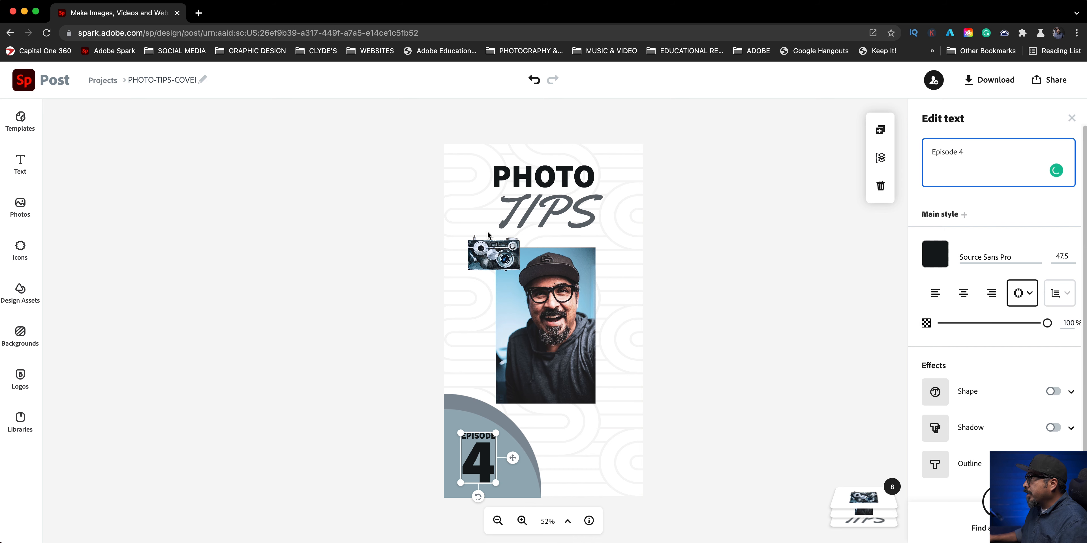
Replace the portrait photo with meme2.jpg uploaded from the DEMO-PHOTOS folder
click(536, 269)
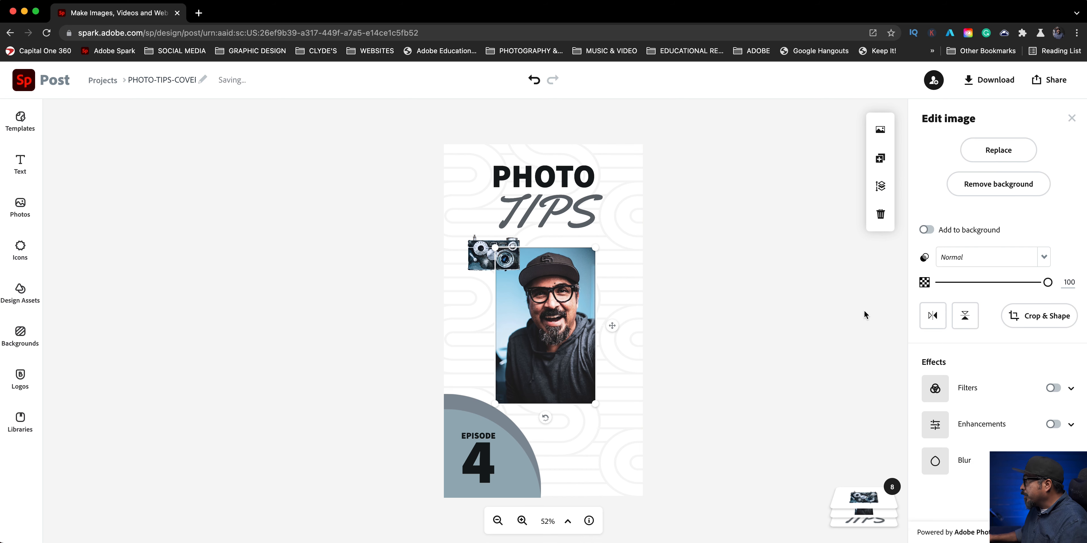
click(998, 152)
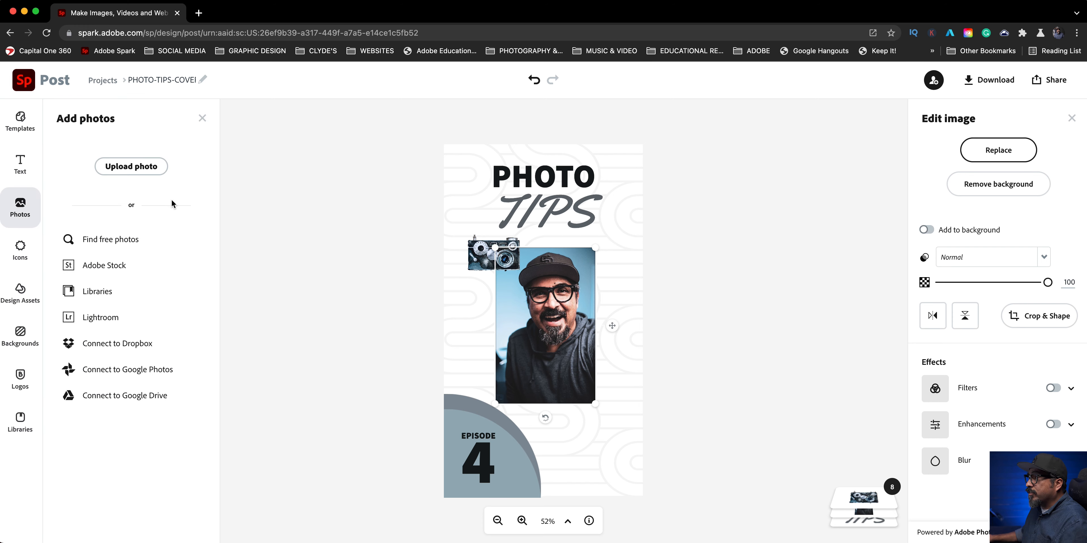
click(156, 173)
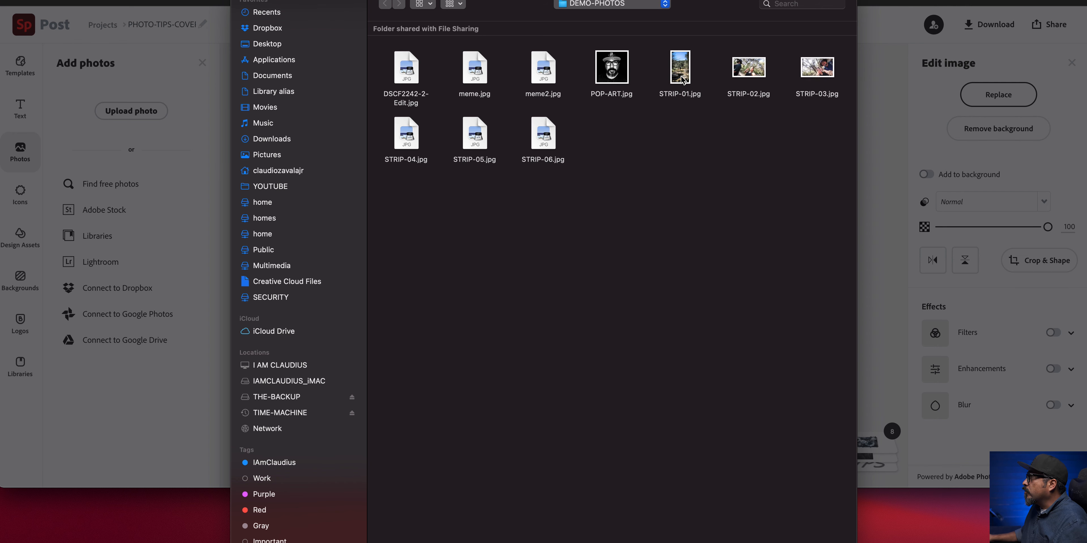
click(549, 76)
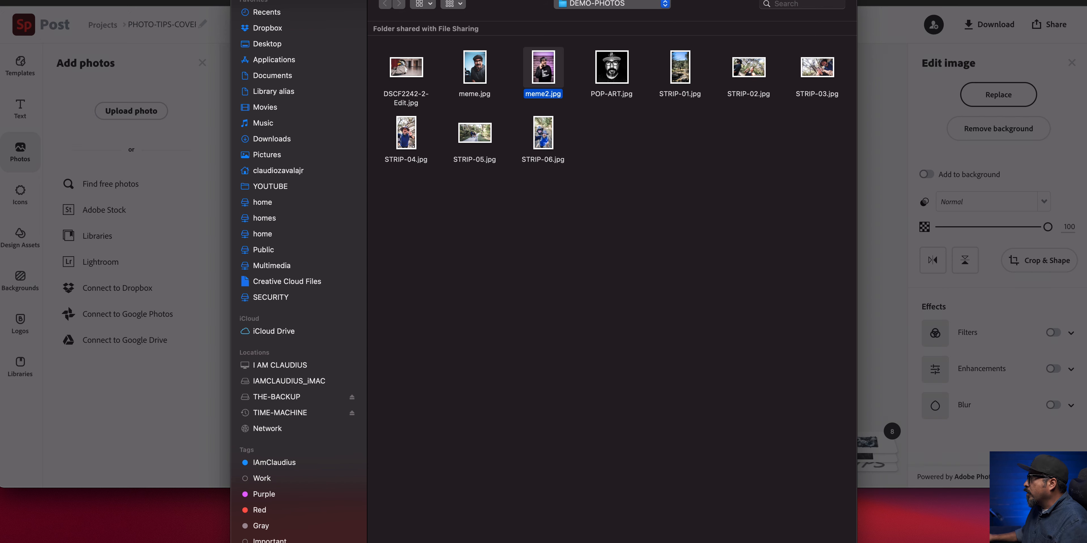
key(Return)
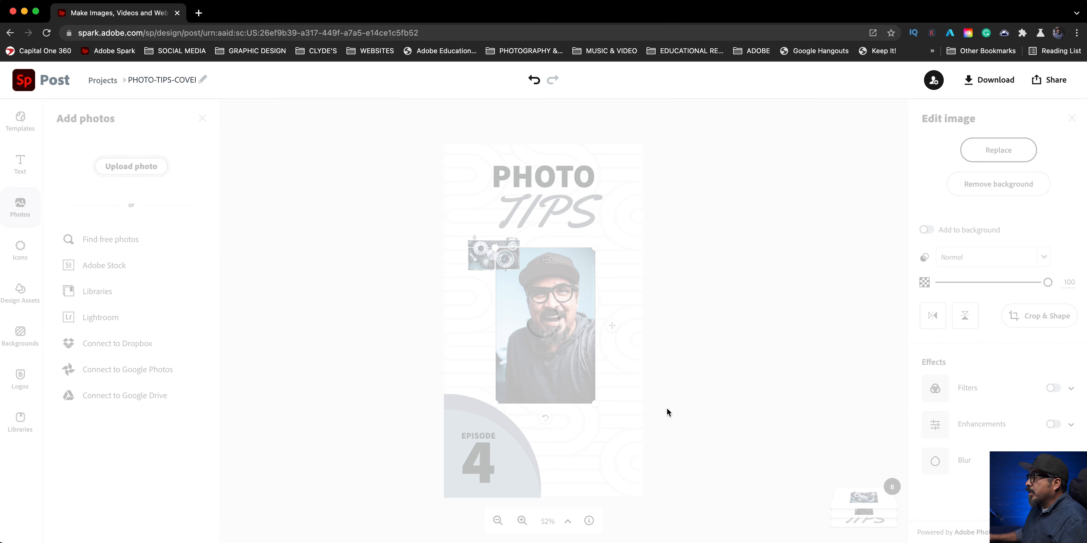